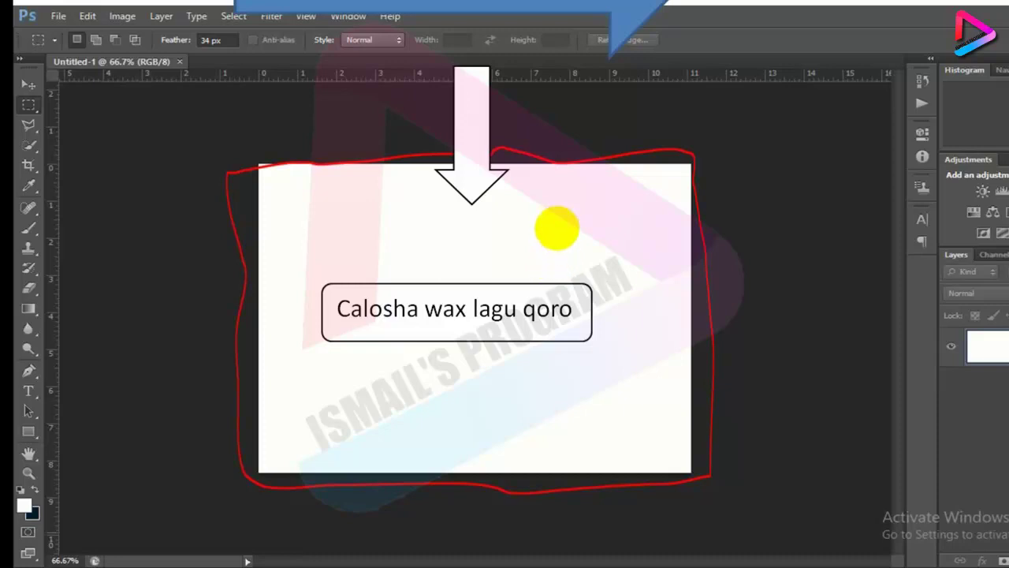
click(240, 201)
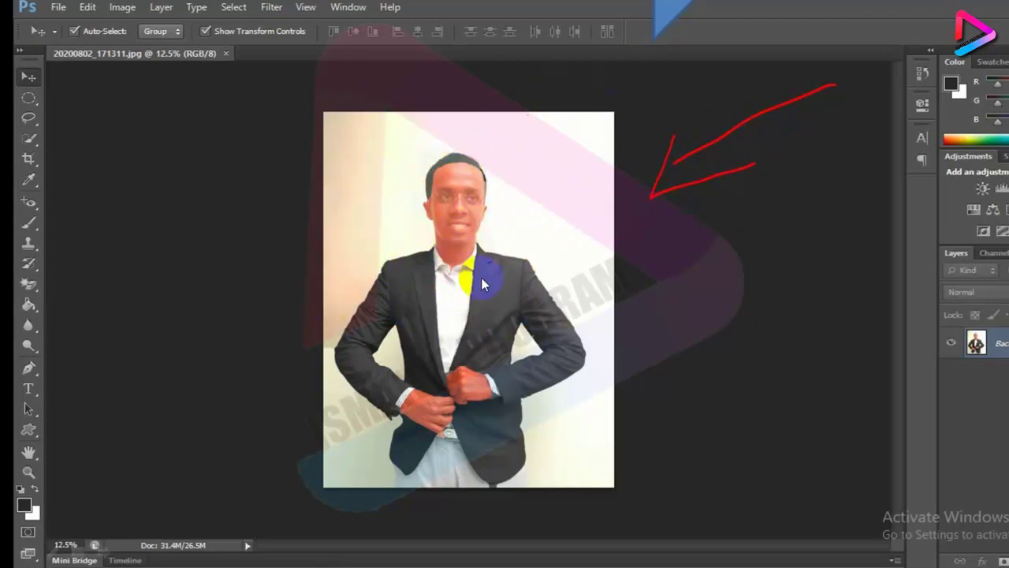
click(469, 379)
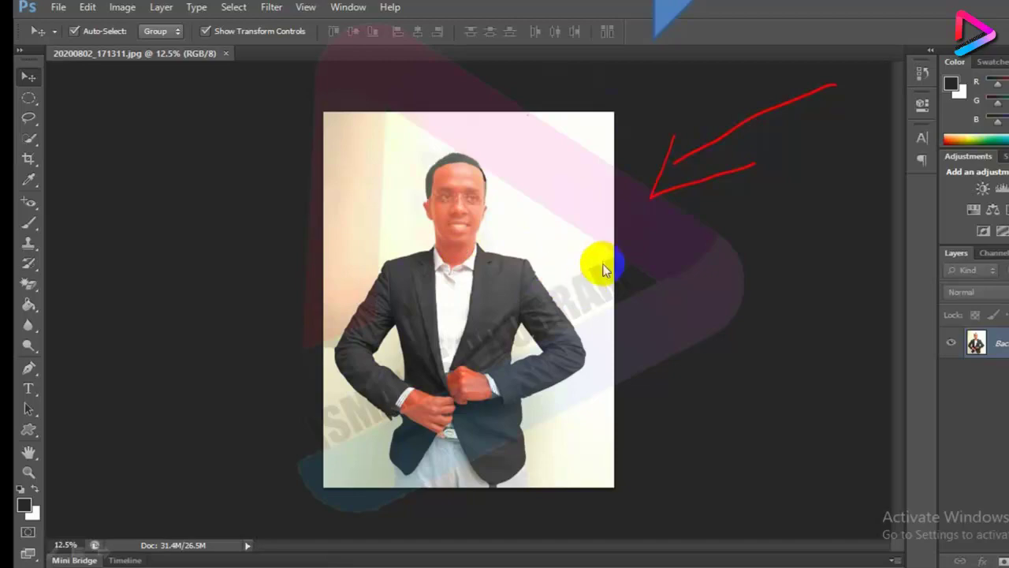
click(543, 304)
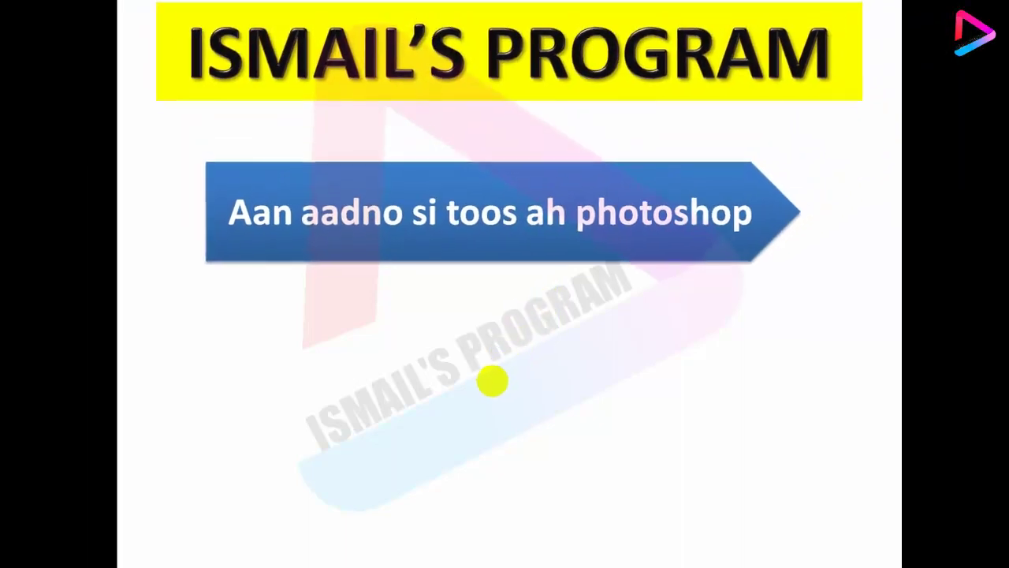
click(445, 223)
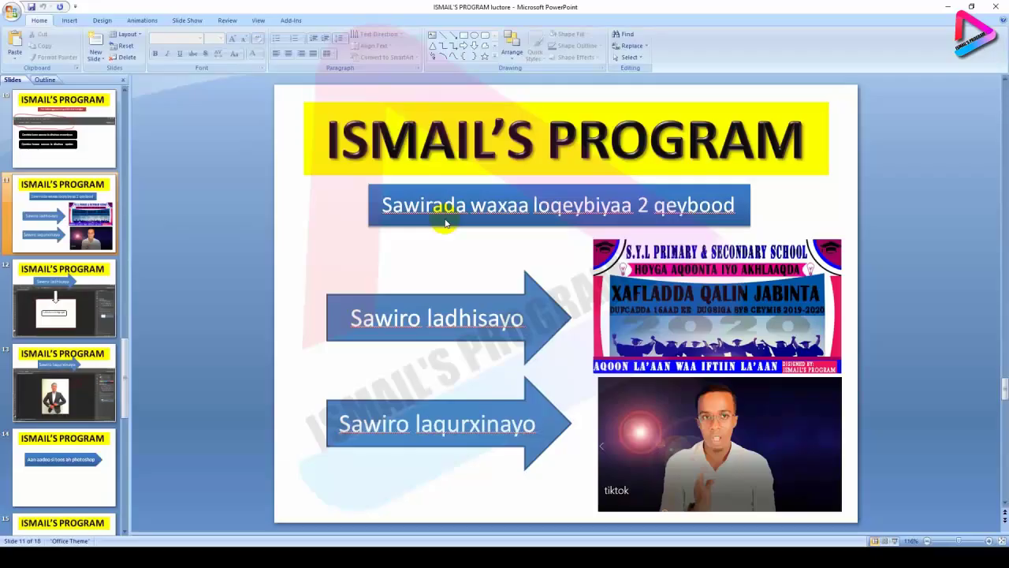
key(Page_Down)
key(Page_Down)
key(Page_Down)
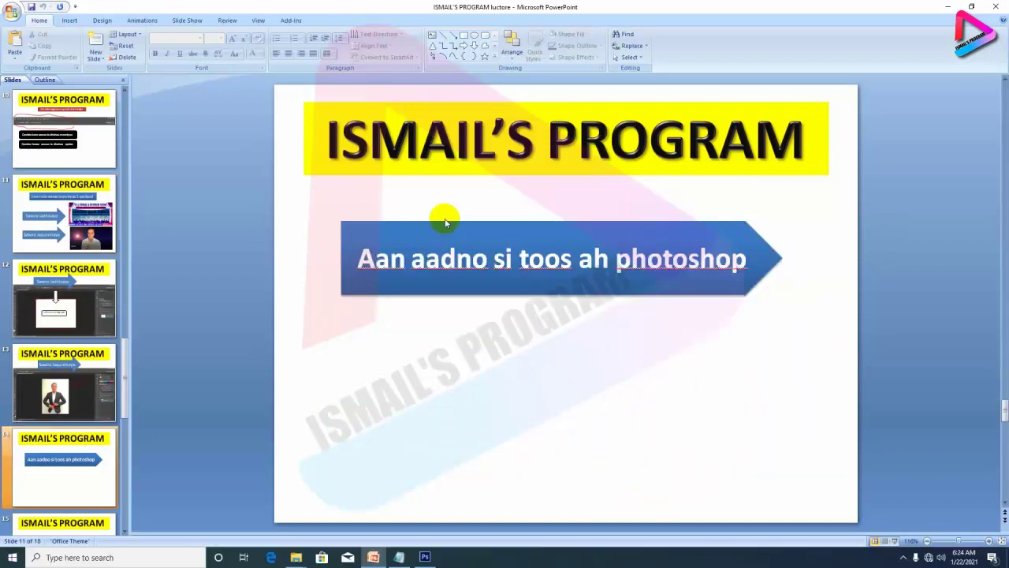
key(Page_Down)
scroll(446, 223, up, 1)
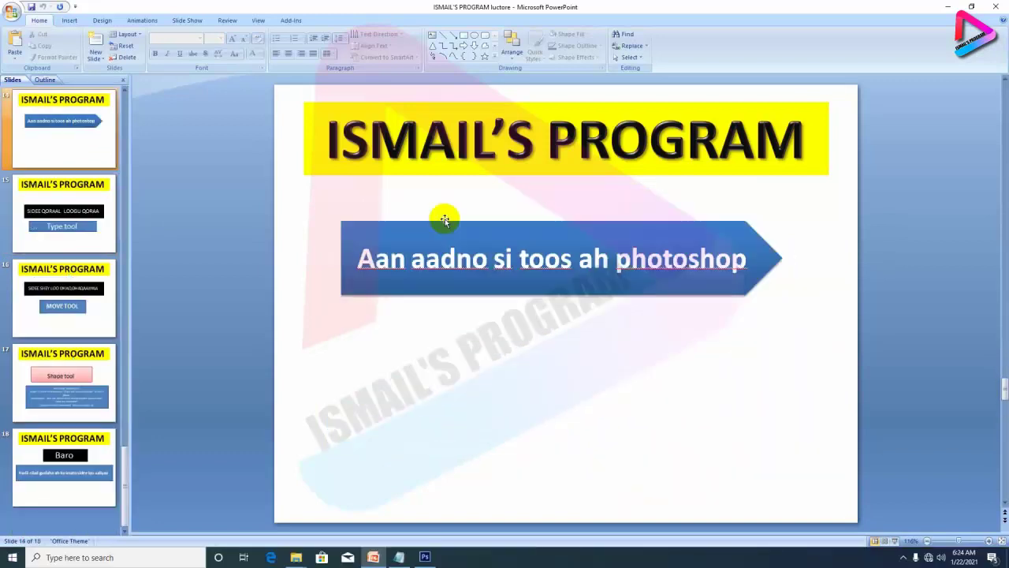
scroll(446, 223, up, 2)
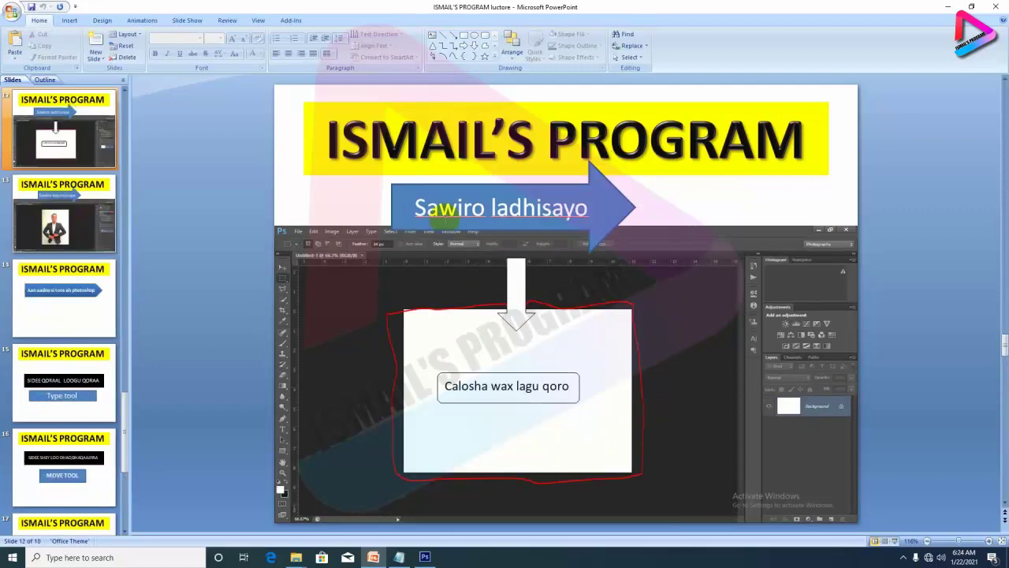
Minimize the PowerPoint presentation and bring the Photoshop window to the front.
click(956, 5)
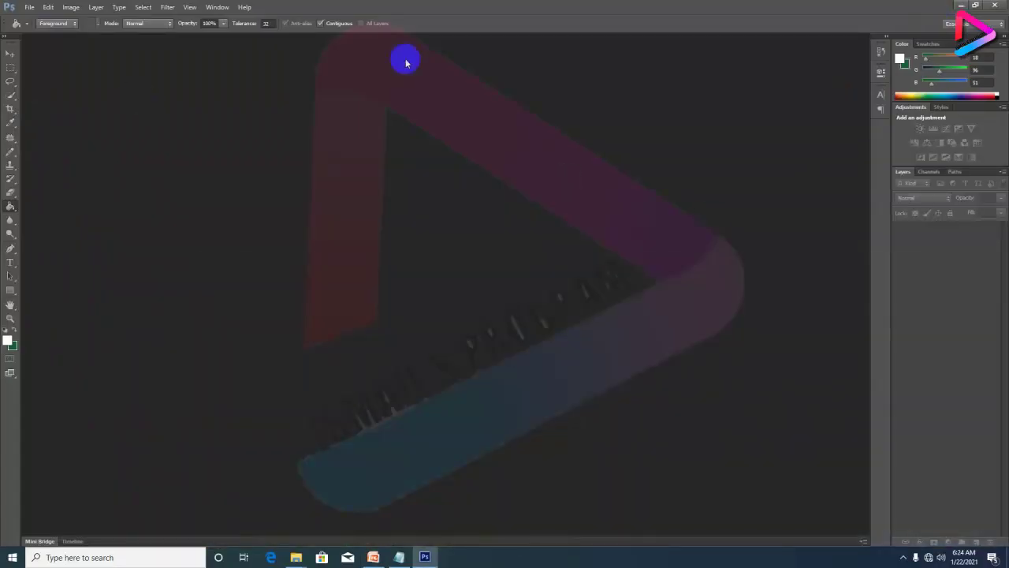
click(963, 4)
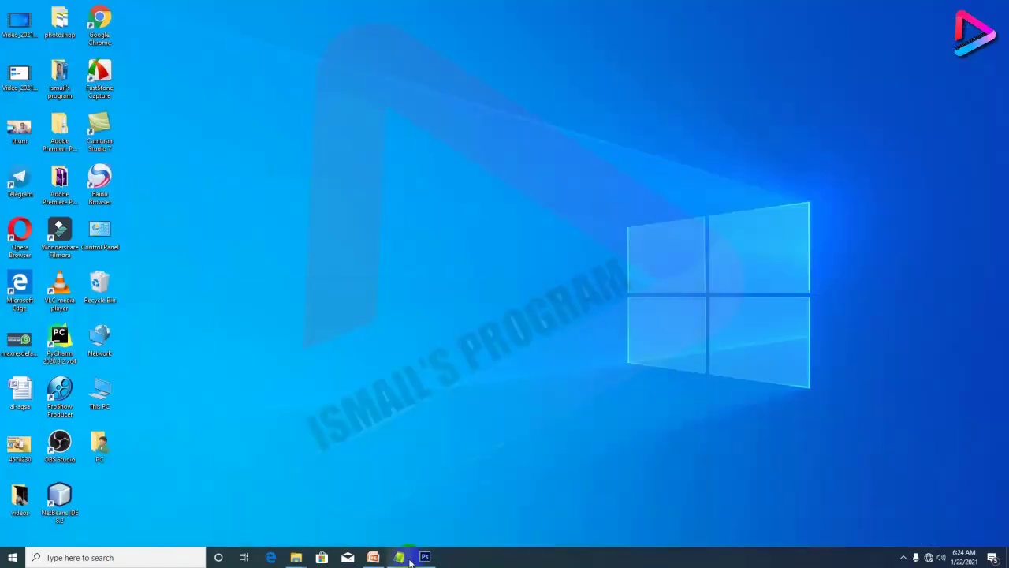
click(424, 558)
click(425, 558)
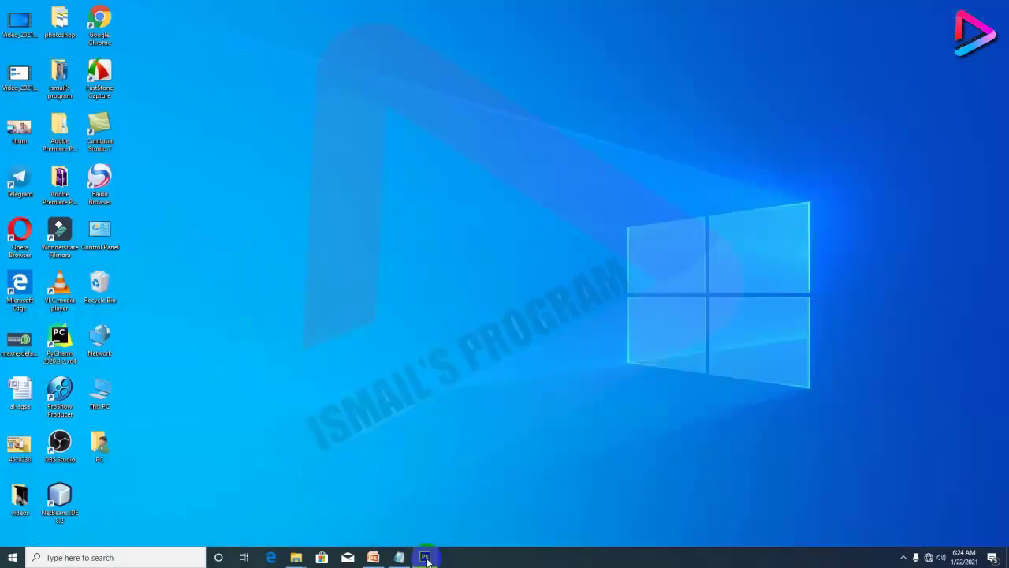
click(426, 558)
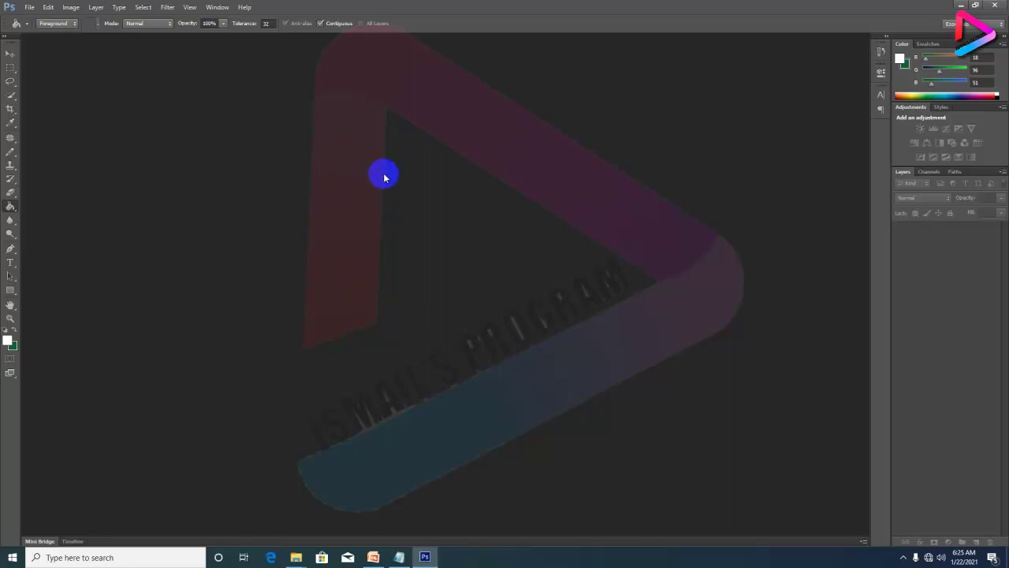
Create a blank 624 × 336 pixel RGB document at 72 pixels/inch with a white background and activate the Move tool.
click(29, 7)
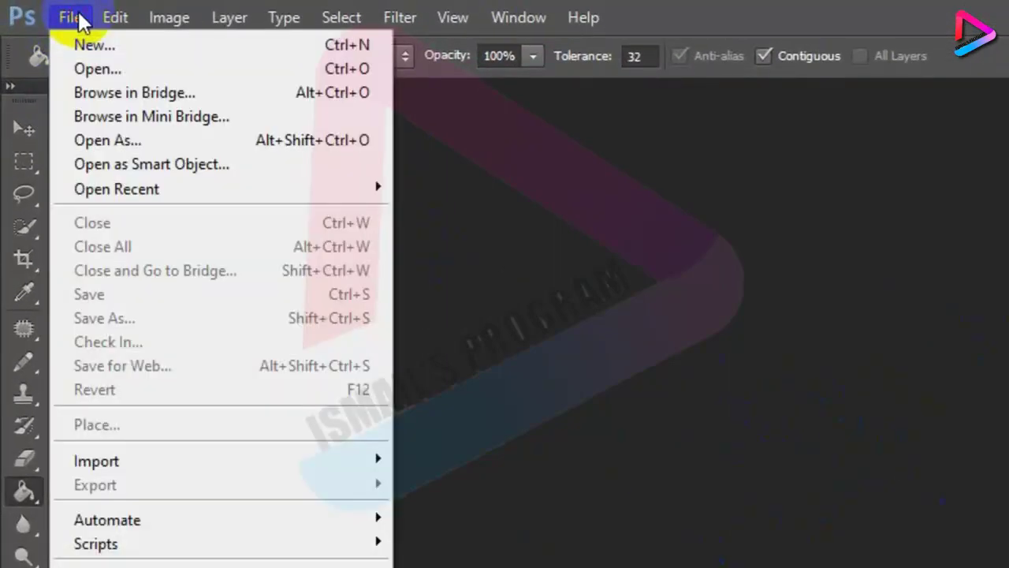
click(103, 45)
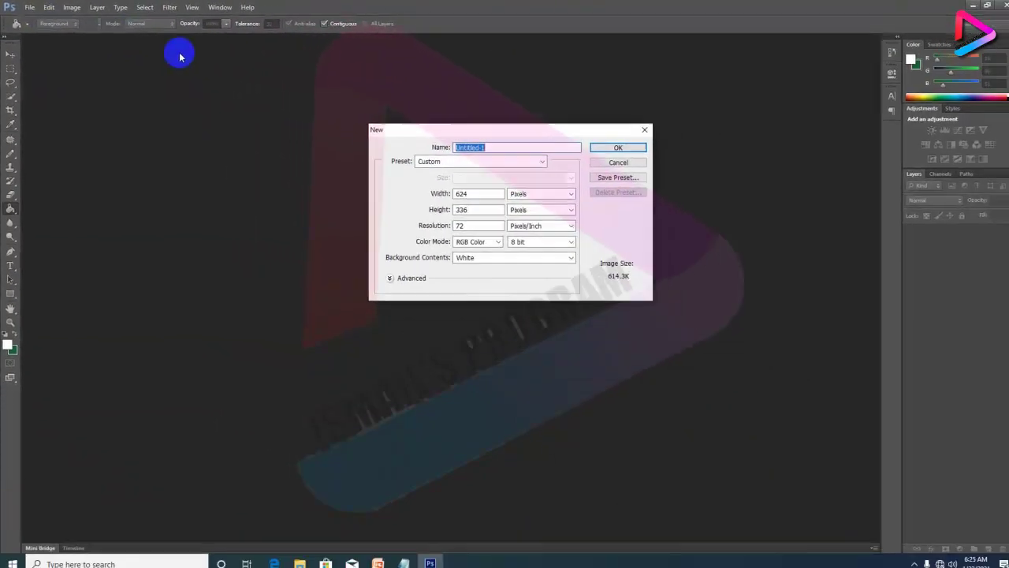
click(749, 150)
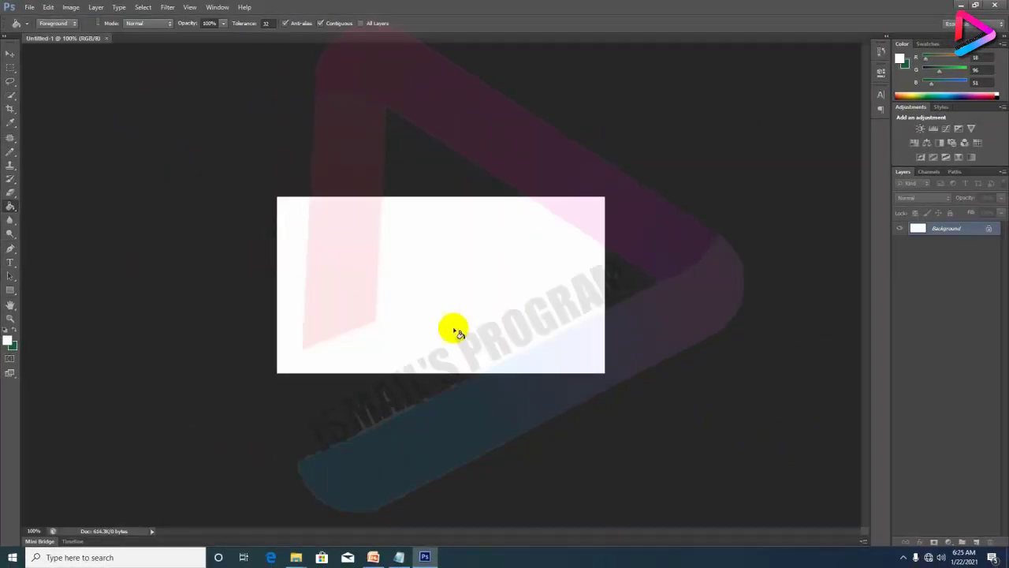
click(16, 54)
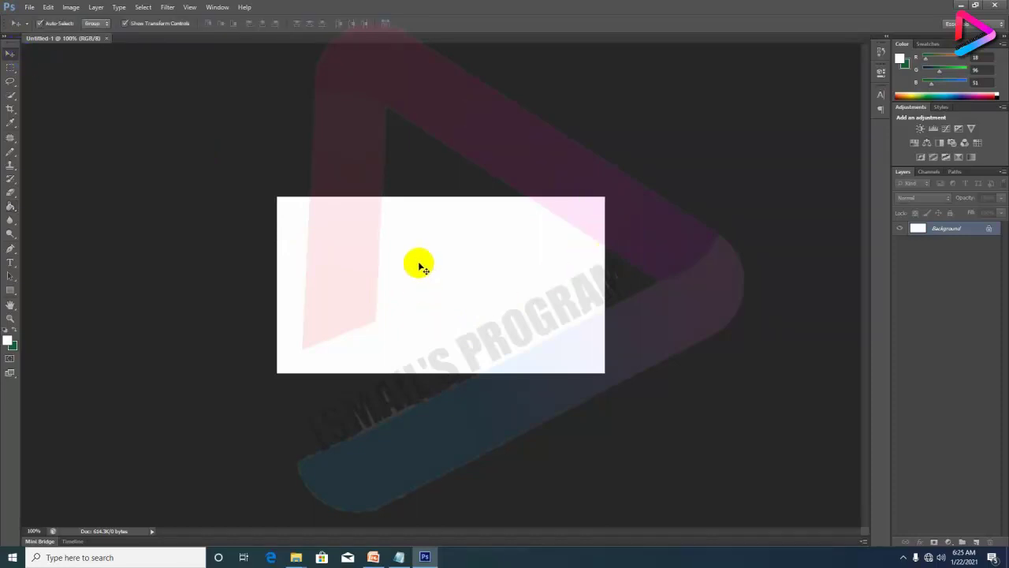
key(ctrl+plus)
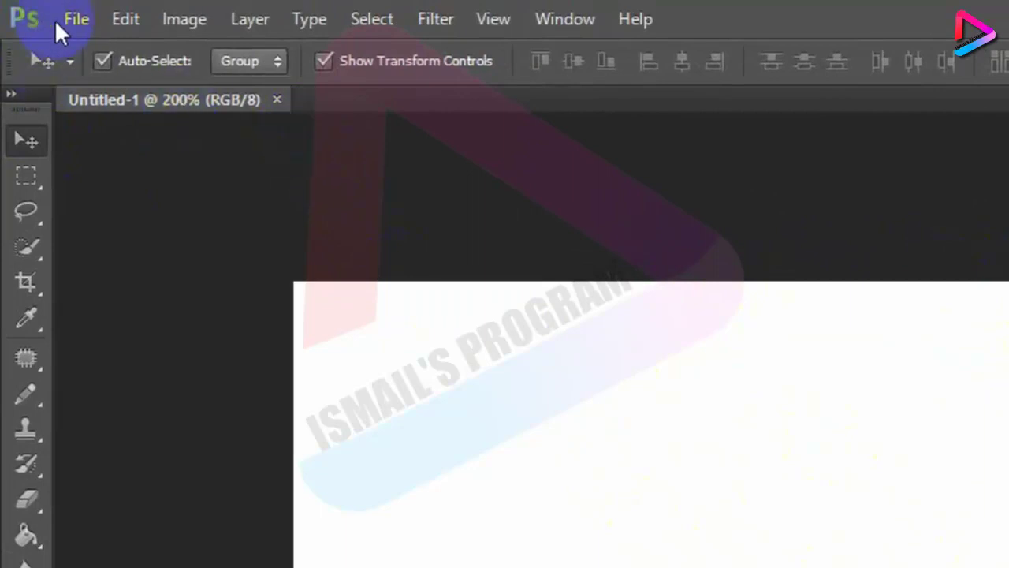
Create a second blank document, Untitled-2, with the same 624 × 336 pixel size and white background.
click(57, 24)
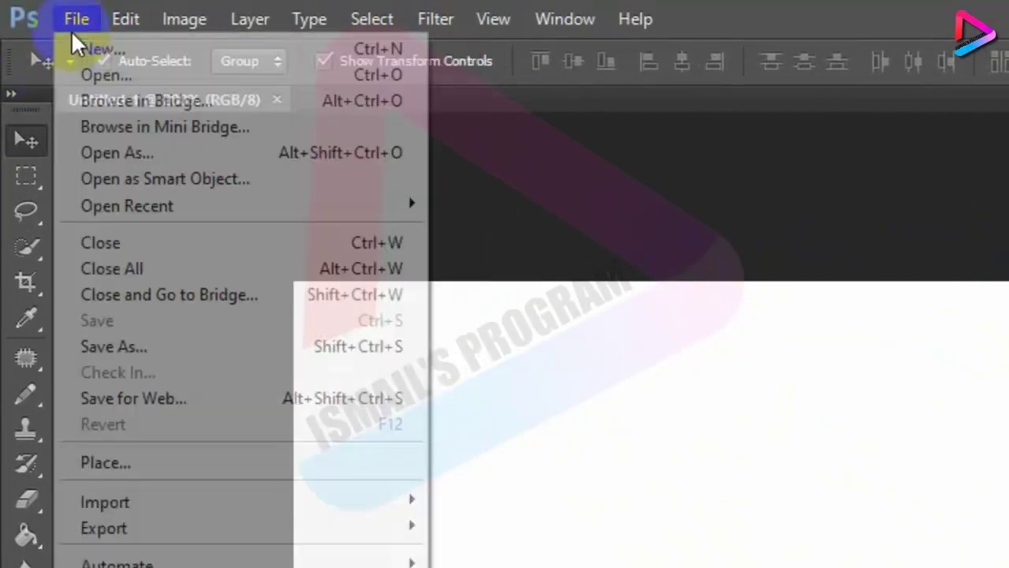
click(91, 48)
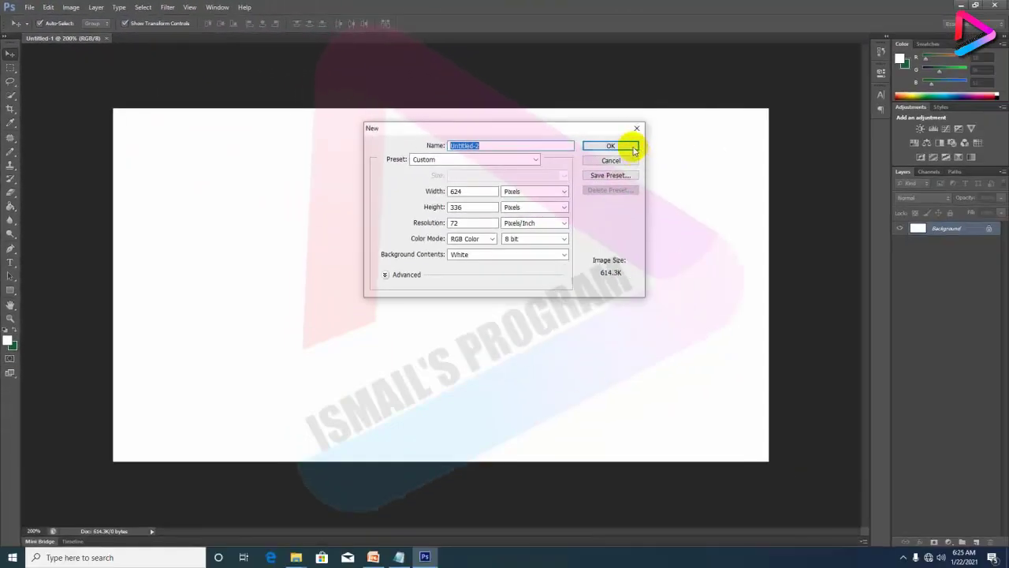
click(631, 147)
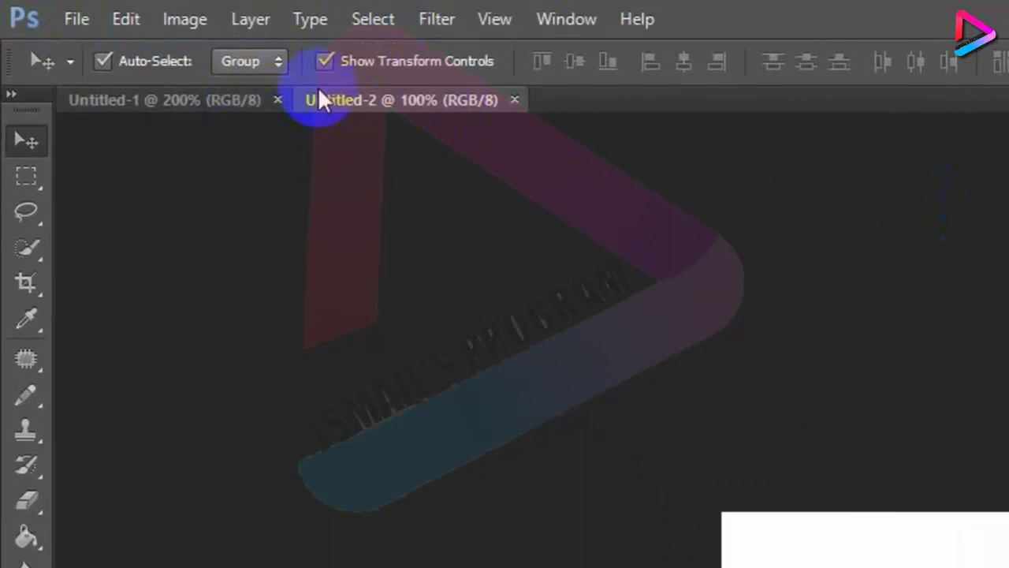
Switch back and forth between Untitled-1 and Untitled-2 to compare the two open documents.
click(169, 99)
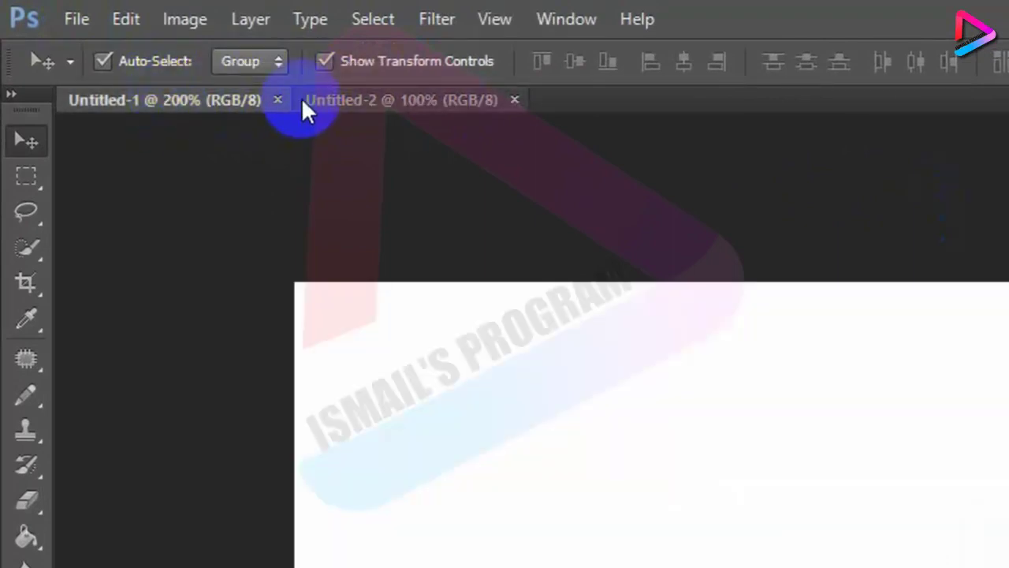
click(302, 100)
click(195, 102)
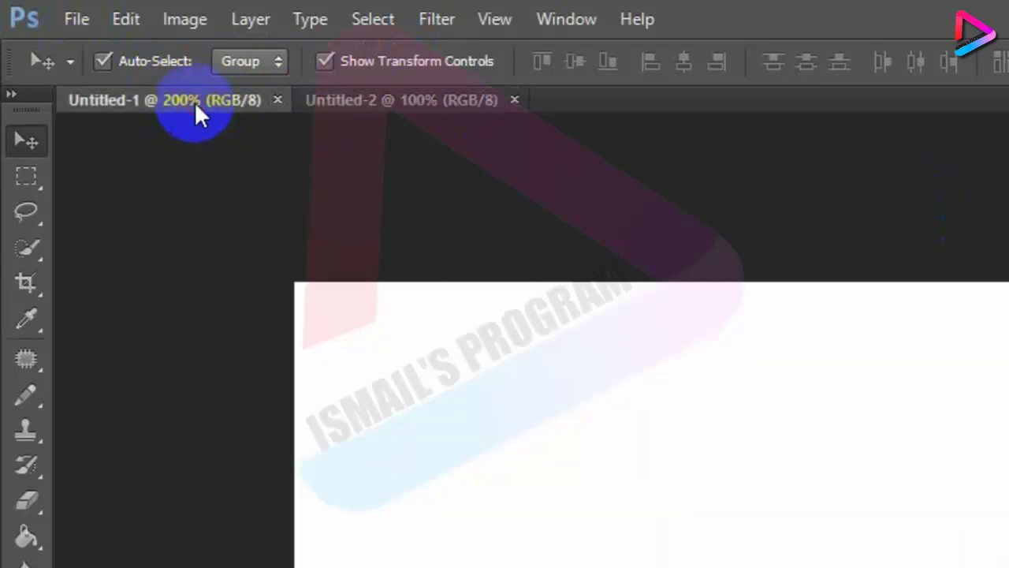
click(304, 97)
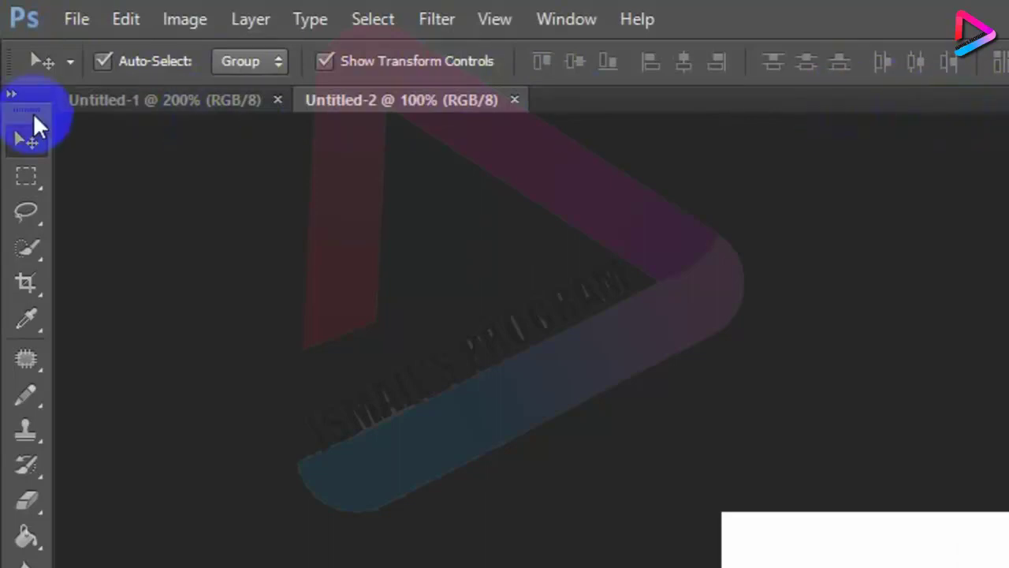
click(113, 102)
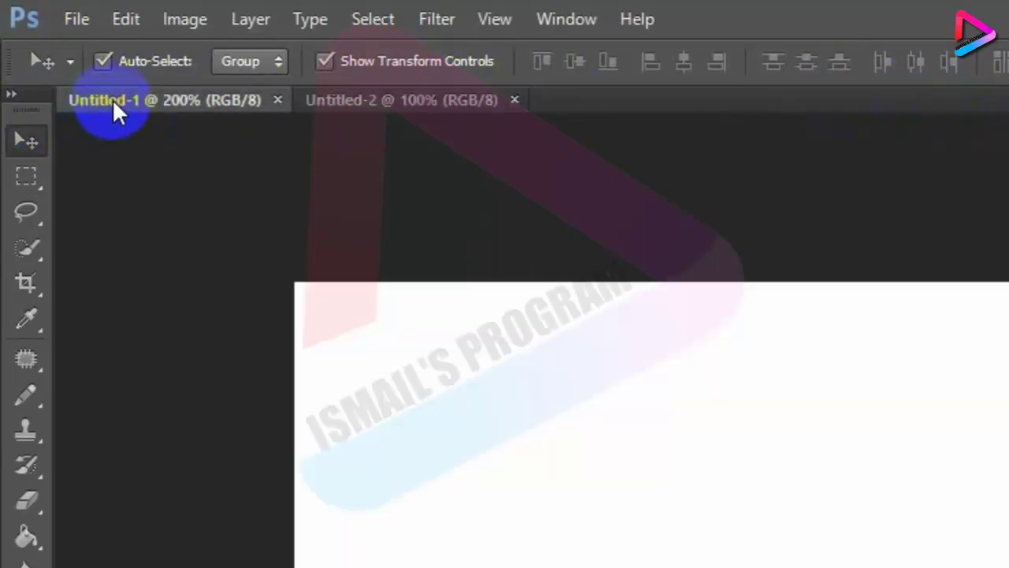
click(312, 102)
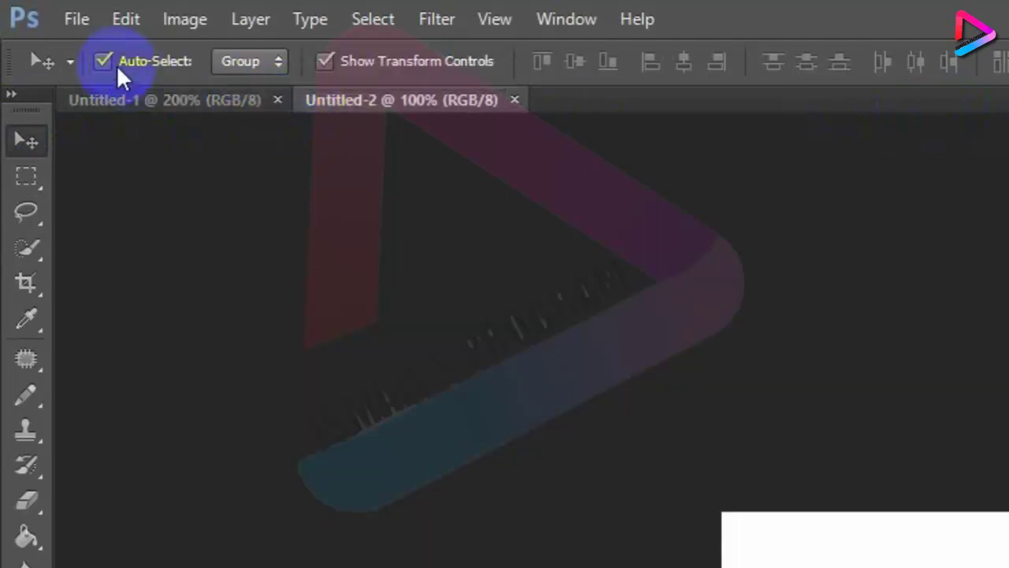
Create two more blank white documents, Untitled-3 and Untitled-4, each 624 × 336 pixels at 72 pixels/inch.
click(87, 23)
click(101, 43)
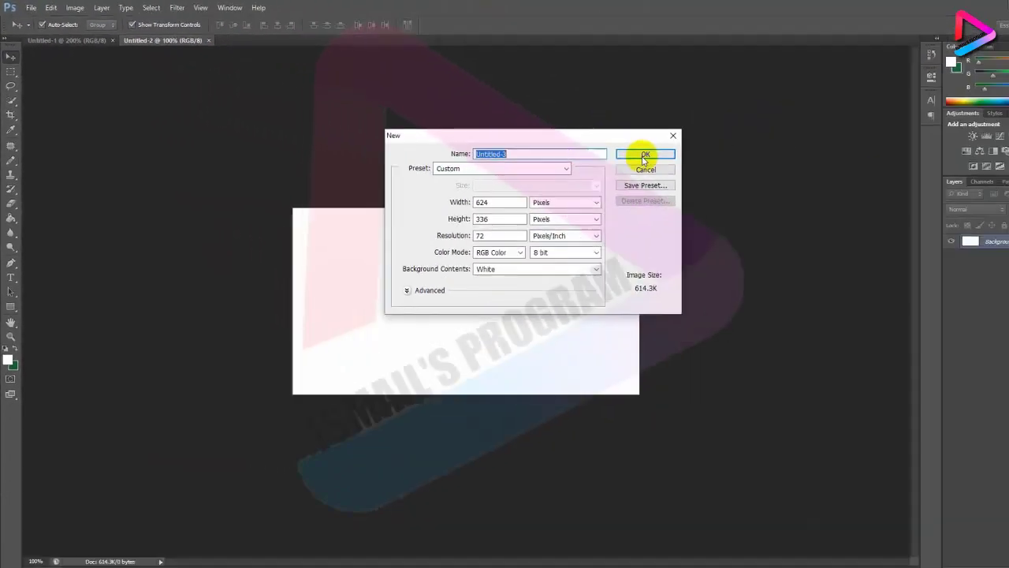
click(641, 156)
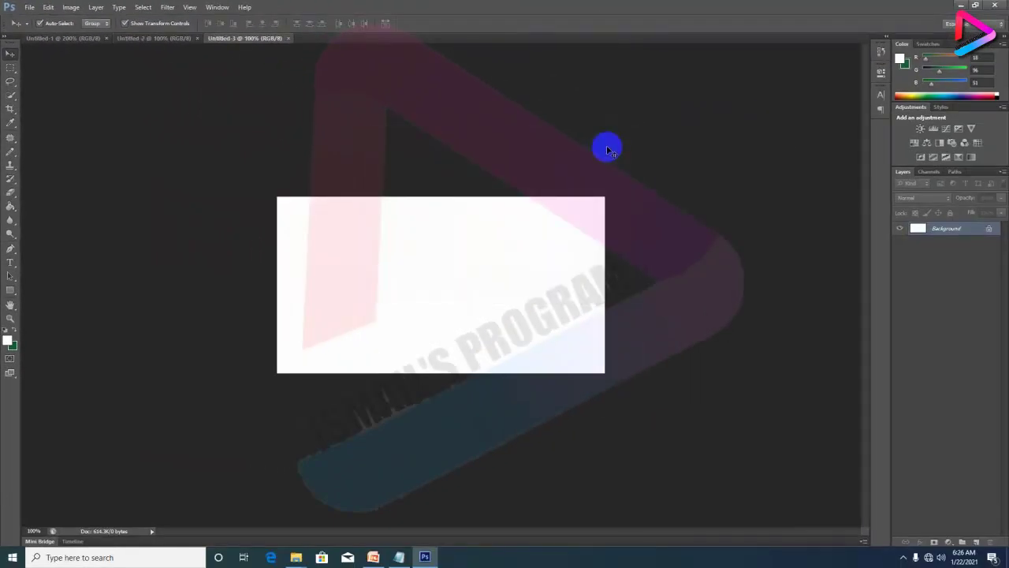
key(ctrl+n)
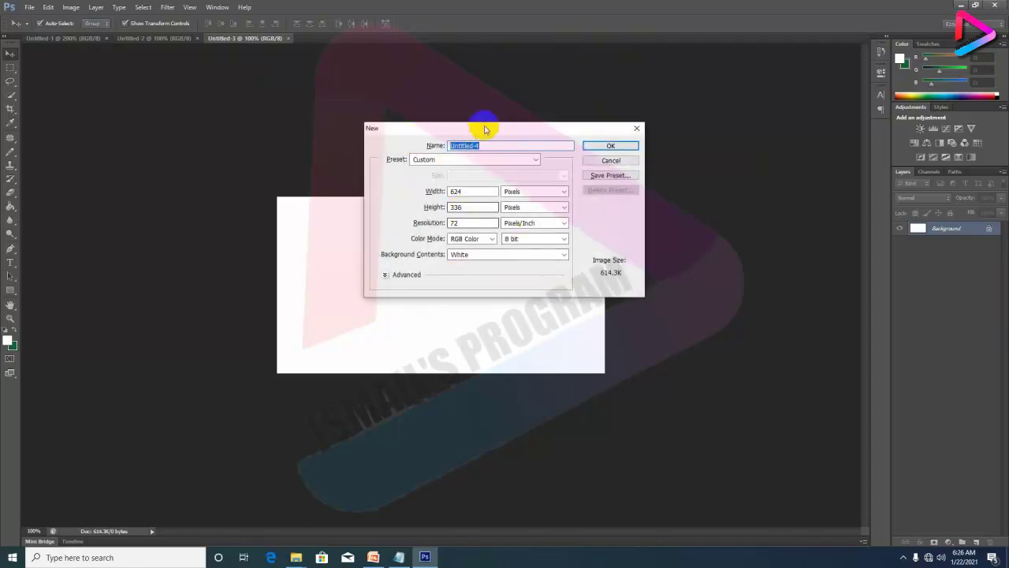
click(603, 145)
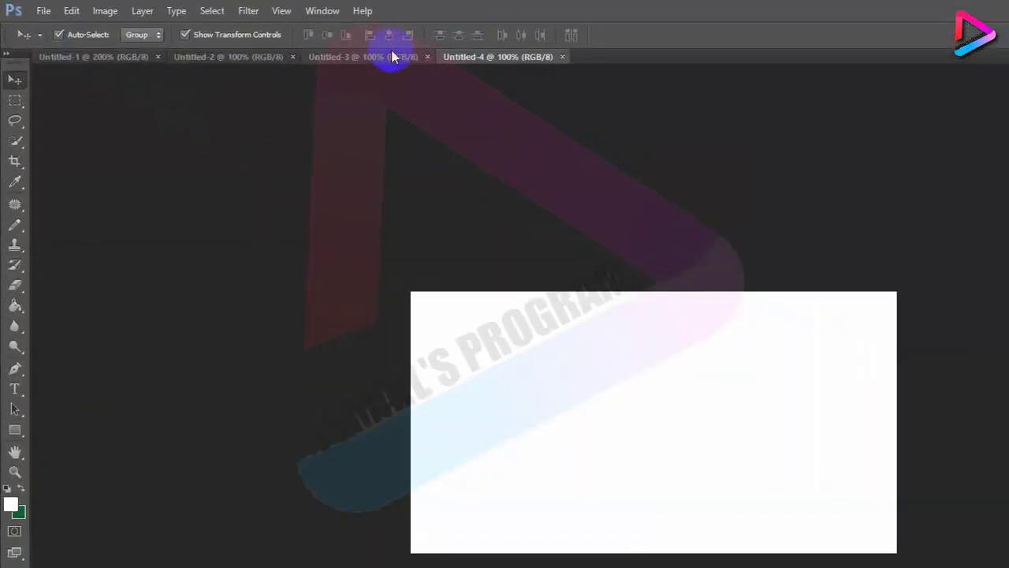
View each of the four open documents in turn, from Untitled-1 to Untitled-4 and back to Untitled-1.
click(133, 58)
click(185, 56)
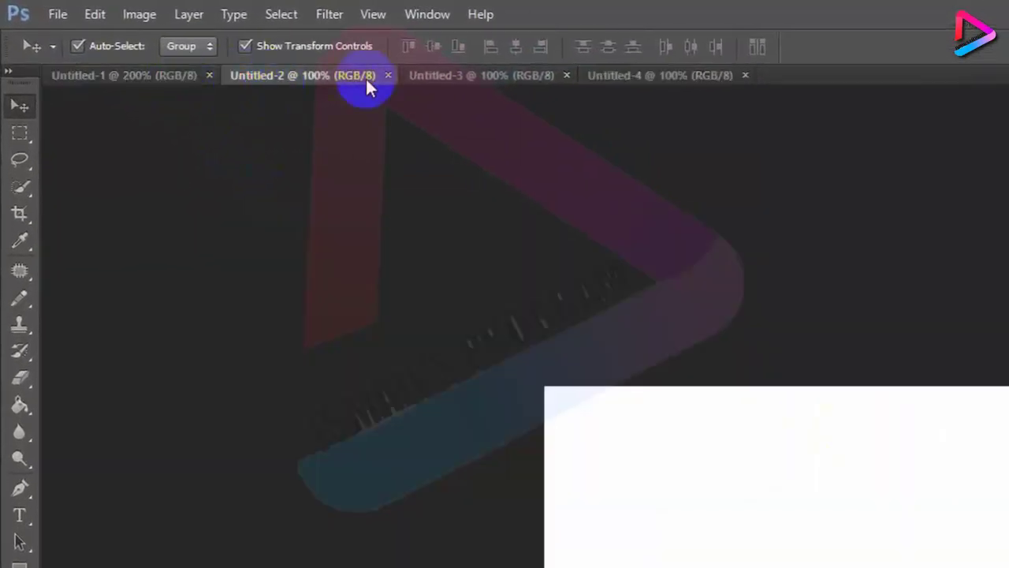
click(436, 79)
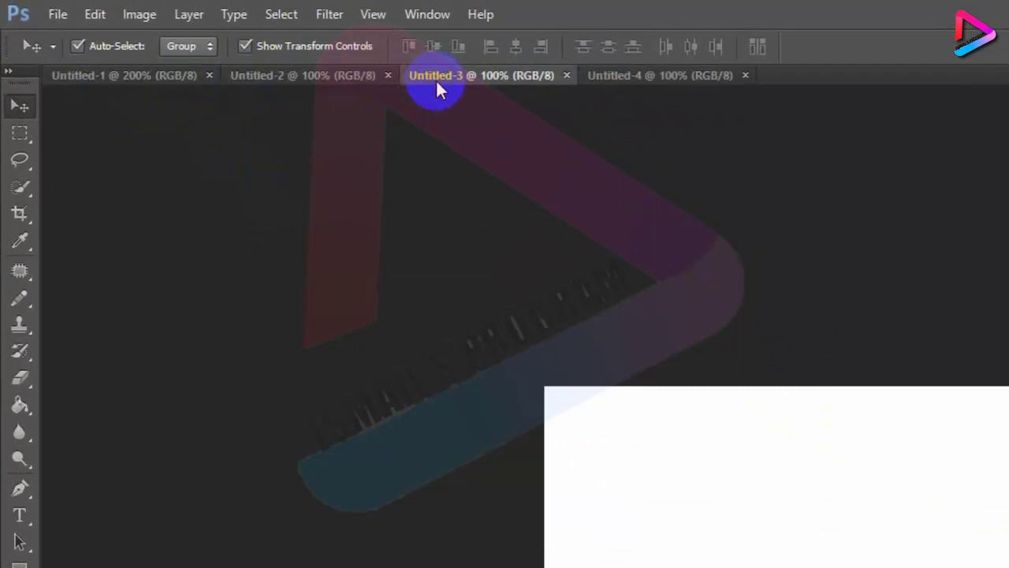
click(609, 79)
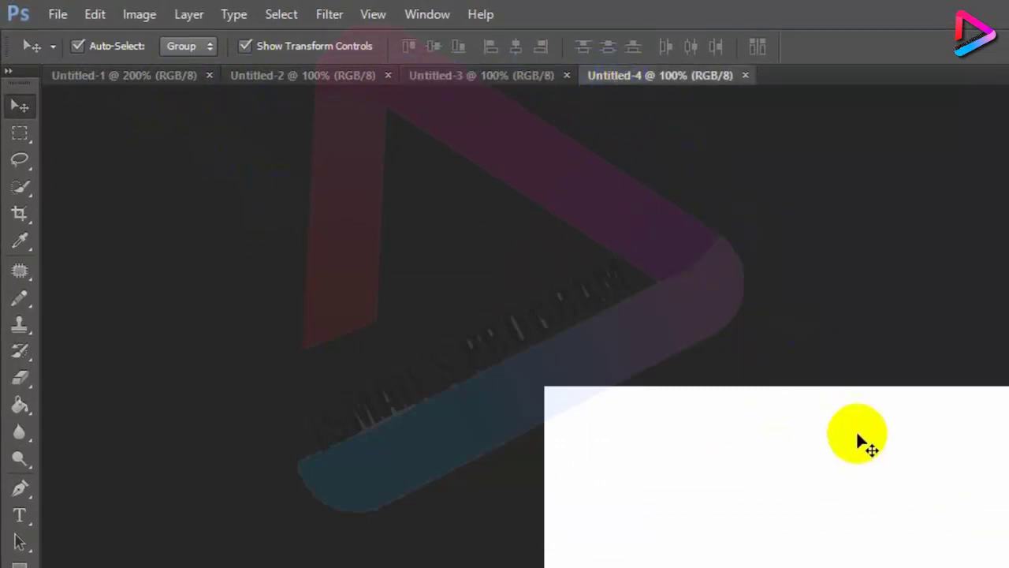
key(ctrl+plus)
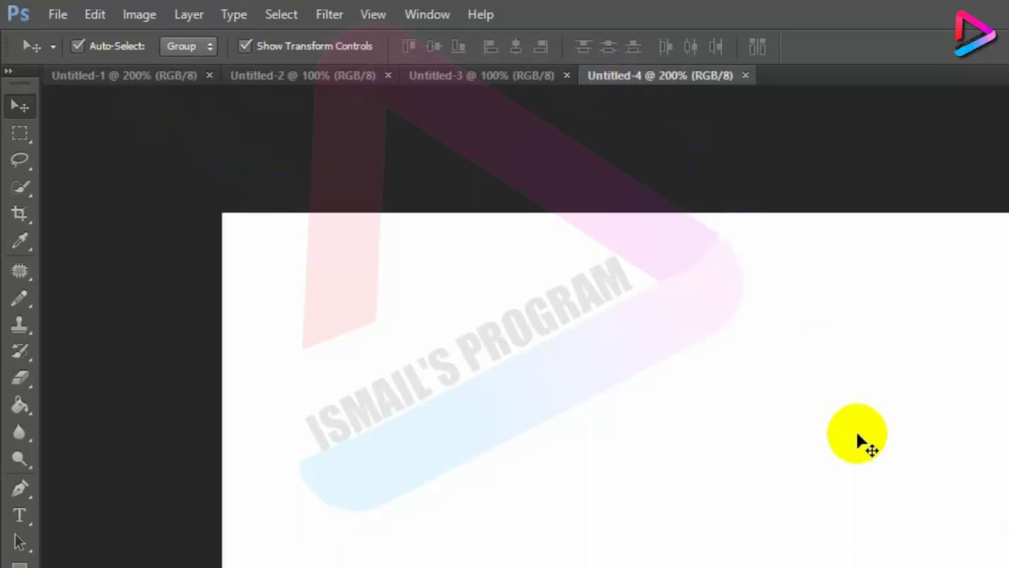
click(525, 76)
click(336, 77)
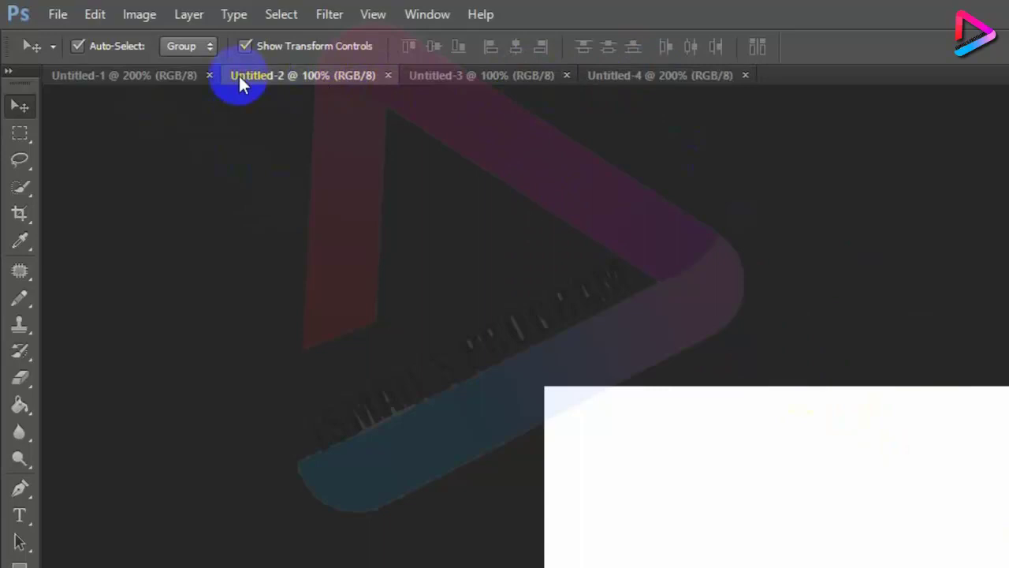
click(154, 76)
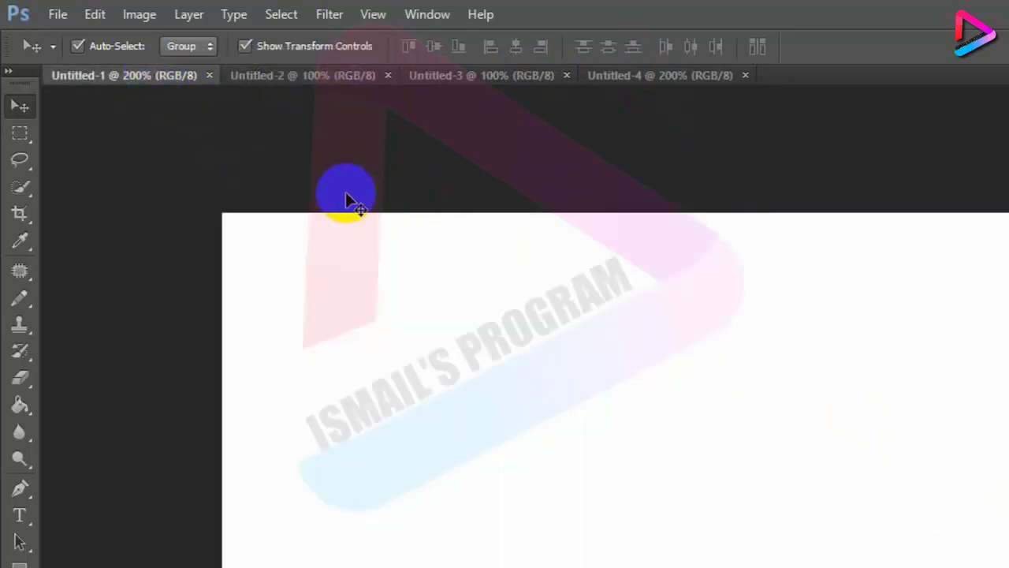
Create a fifth blank white document, Untitled-5, 624 × 336 pixels at 72 pixels/inch.
click(52, 14)
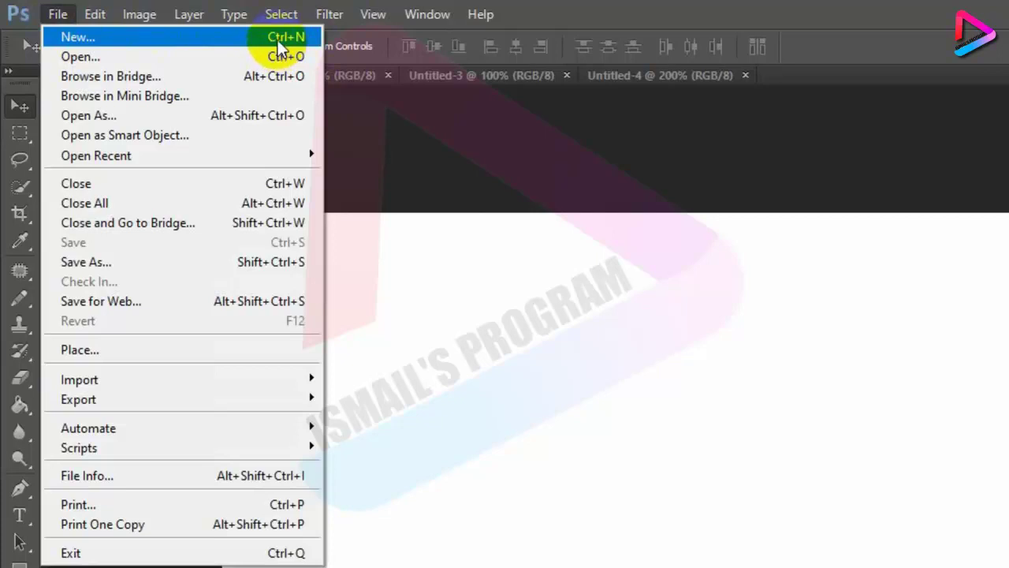
click(697, 136)
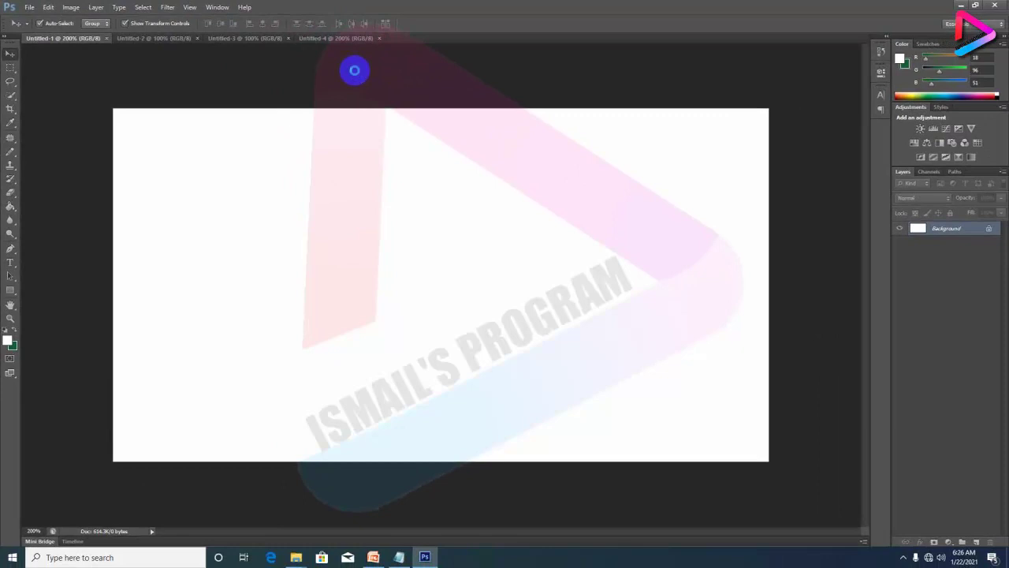
key(ctrl+n)
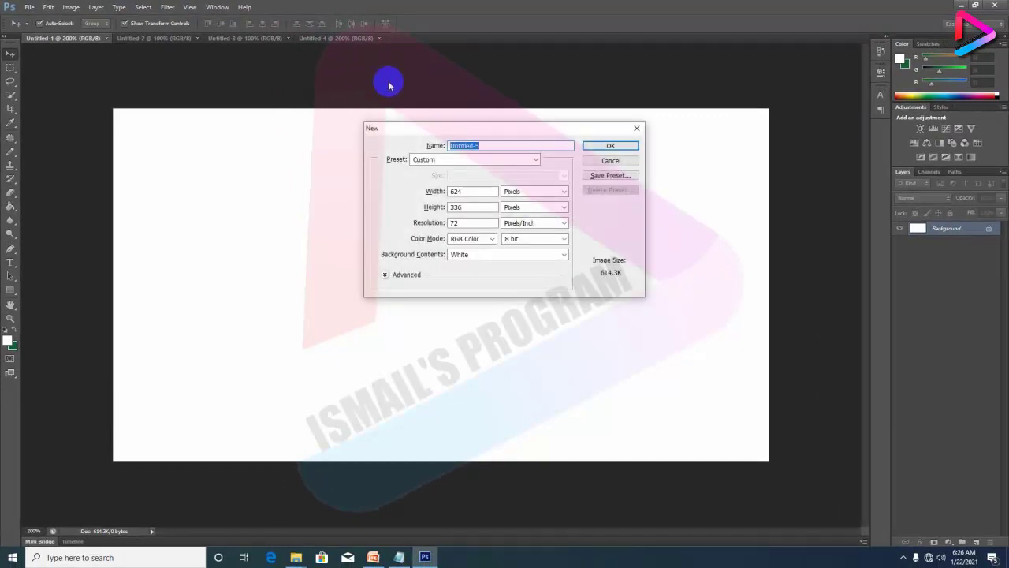
click(606, 145)
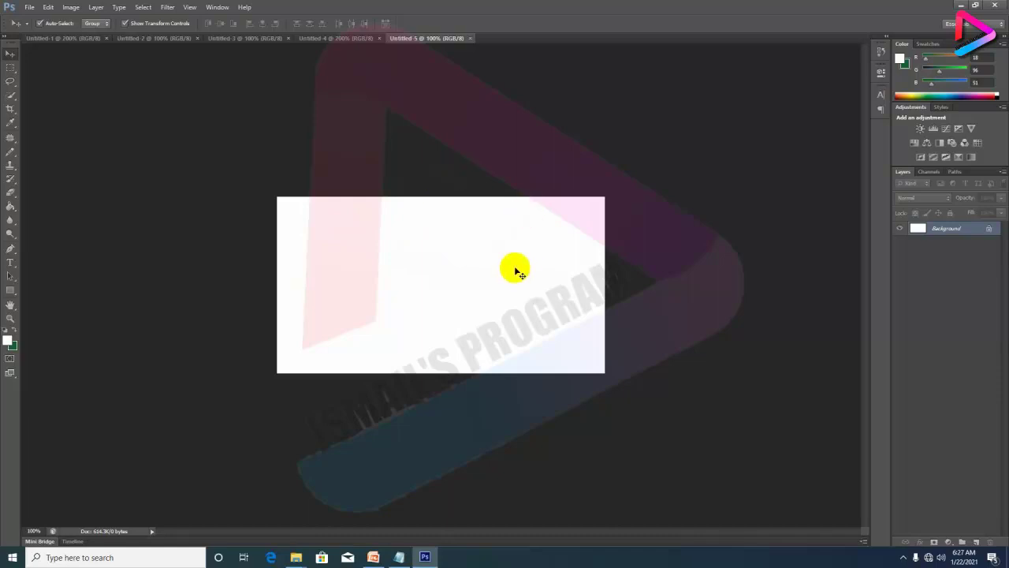
Bring the thum image from the desktop into Photoshop as its own document, leaving its size unchanged.
click(960, 5)
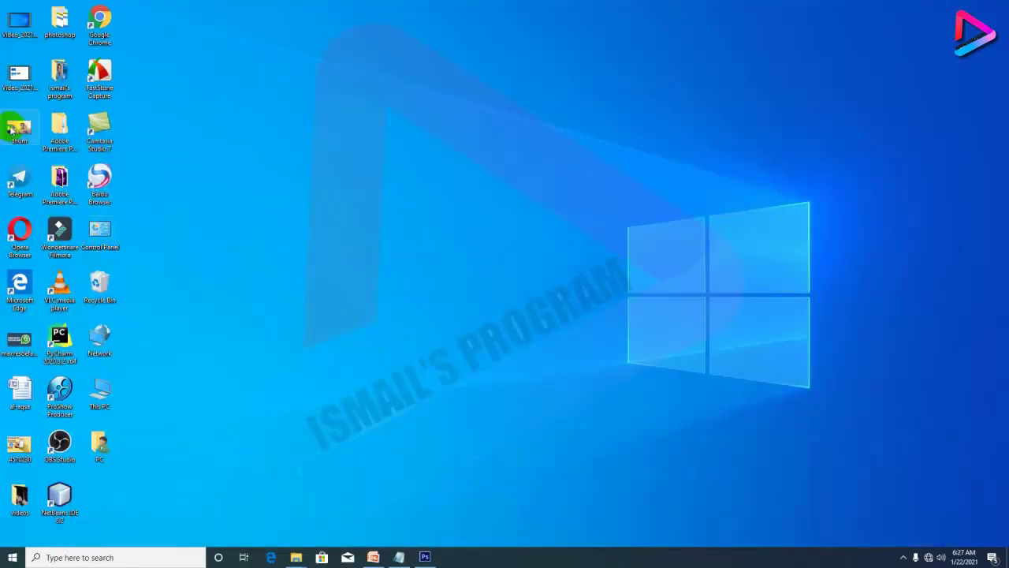
drag(13, 130, 534, 36)
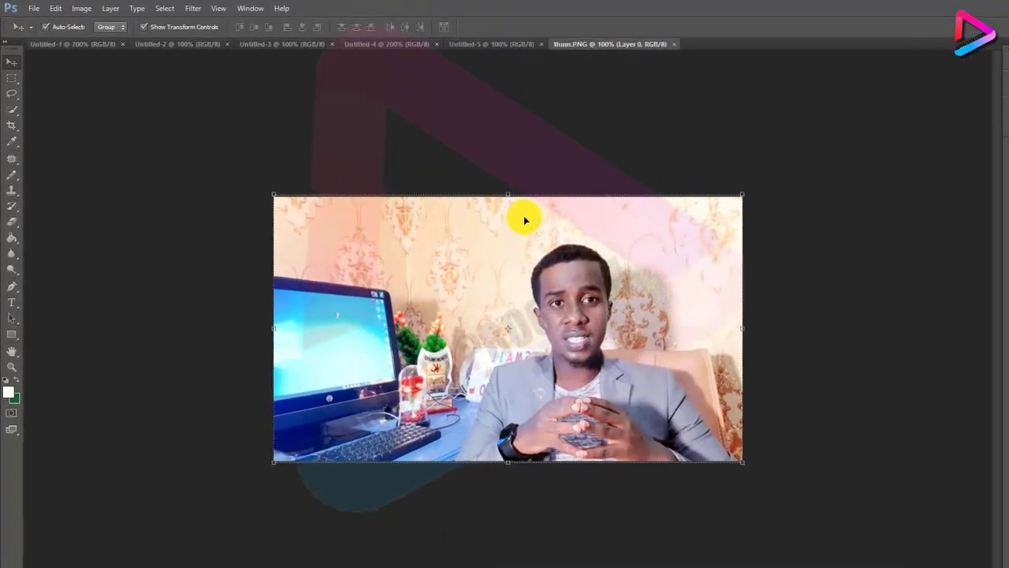
click(539, 180)
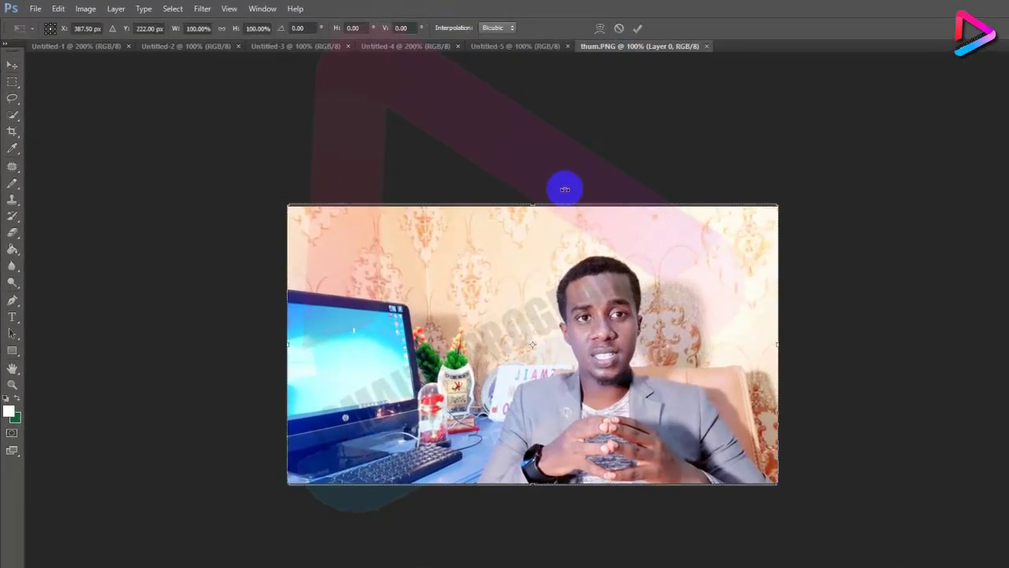
click(636, 29)
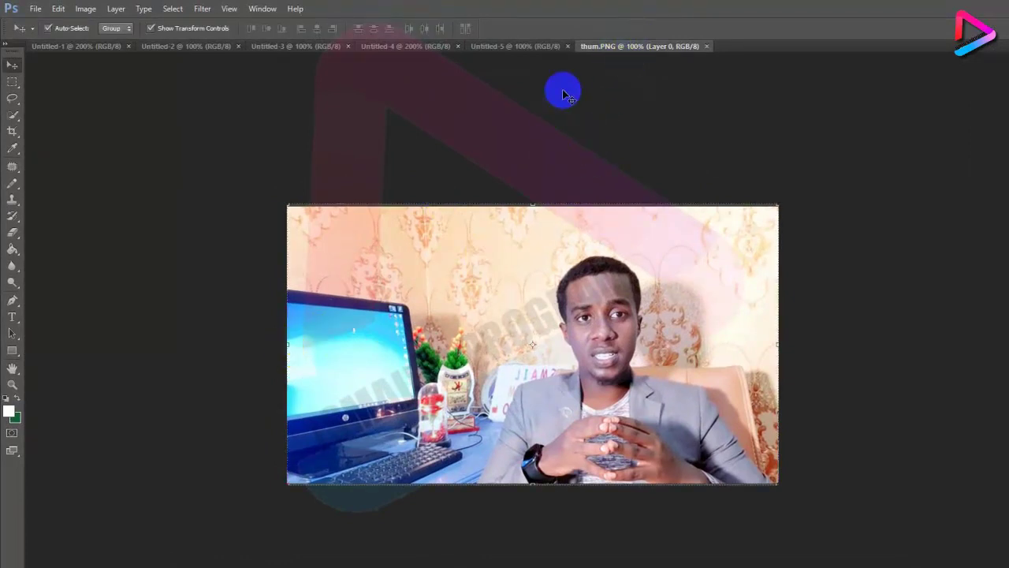
Close all open documents, from Untitled-5 down to Untitled-1 and finally thum.PNG.
click(568, 47)
click(457, 46)
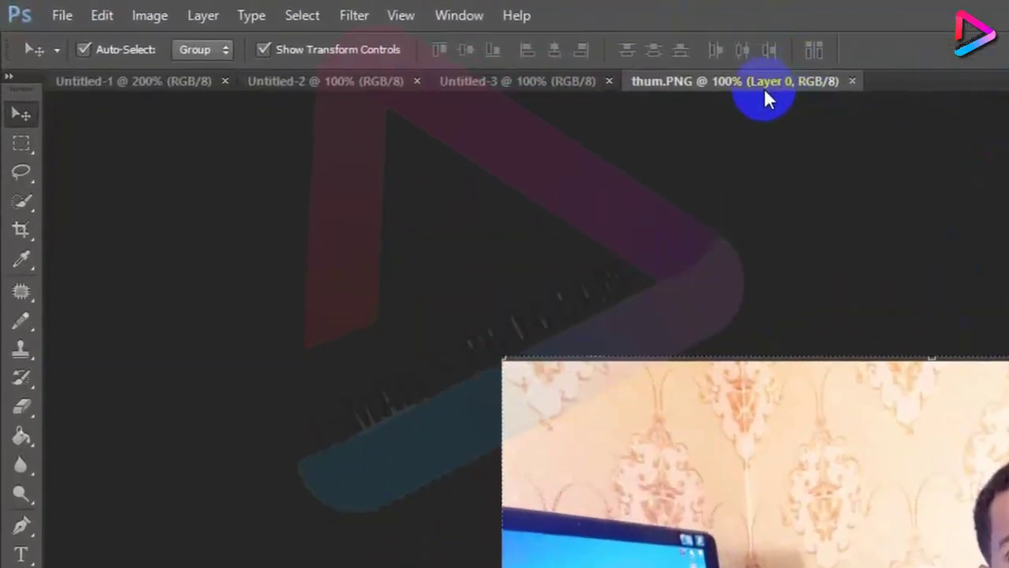
click(608, 81)
click(420, 81)
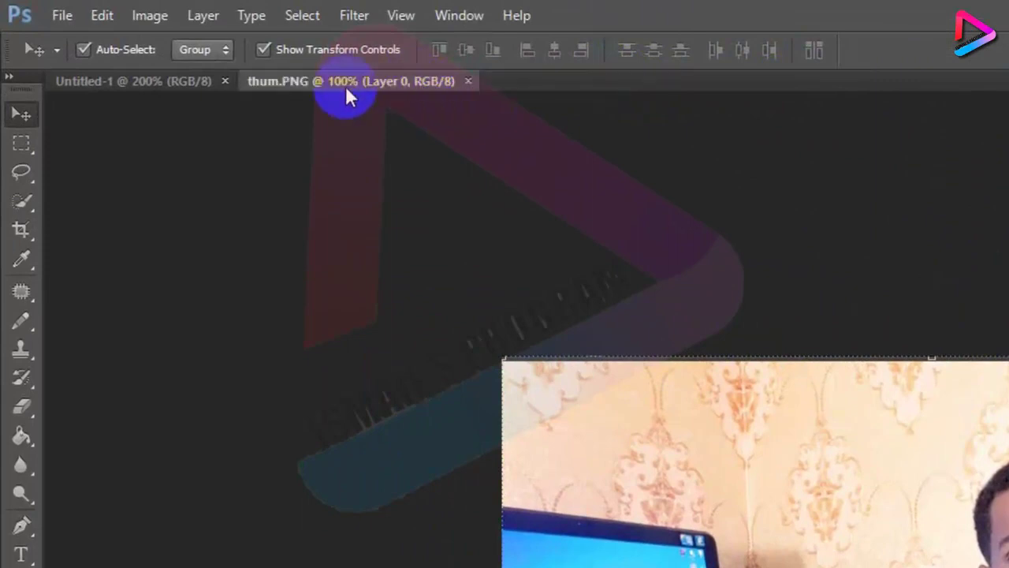
click(225, 79)
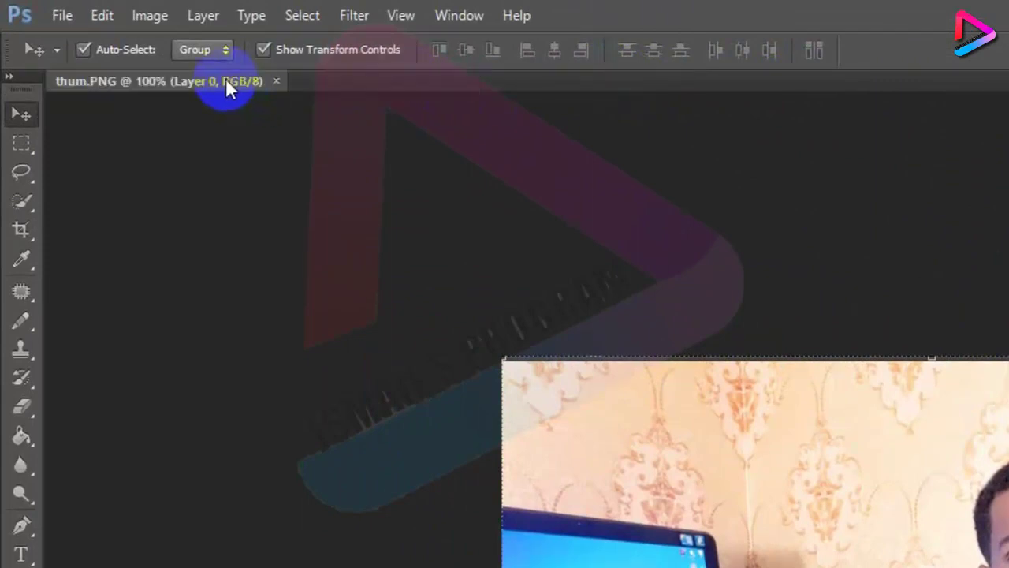
click(275, 82)
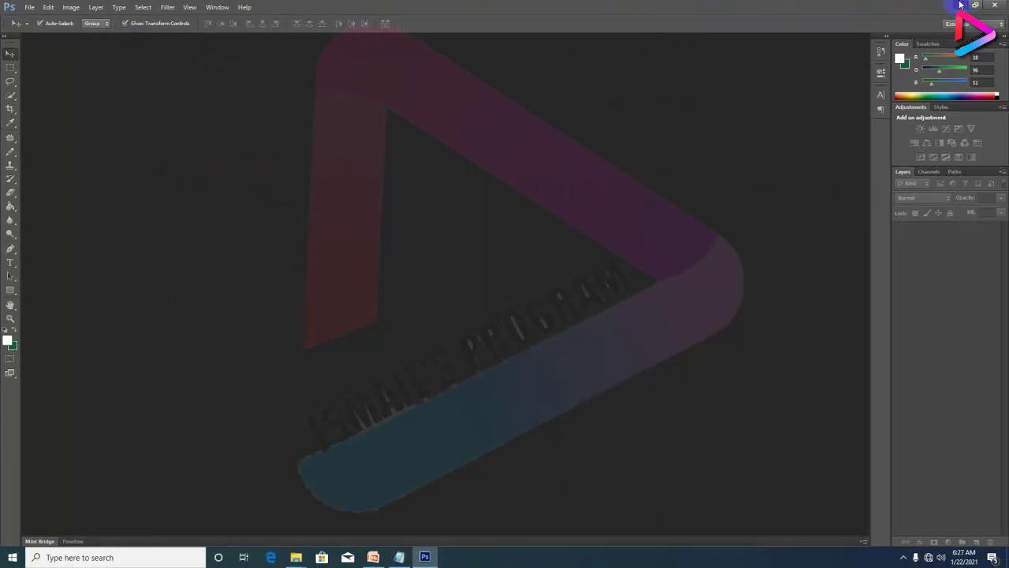
Switch to the desktop and open the thum image from there in the empty Photoshop workspace.
click(959, 5)
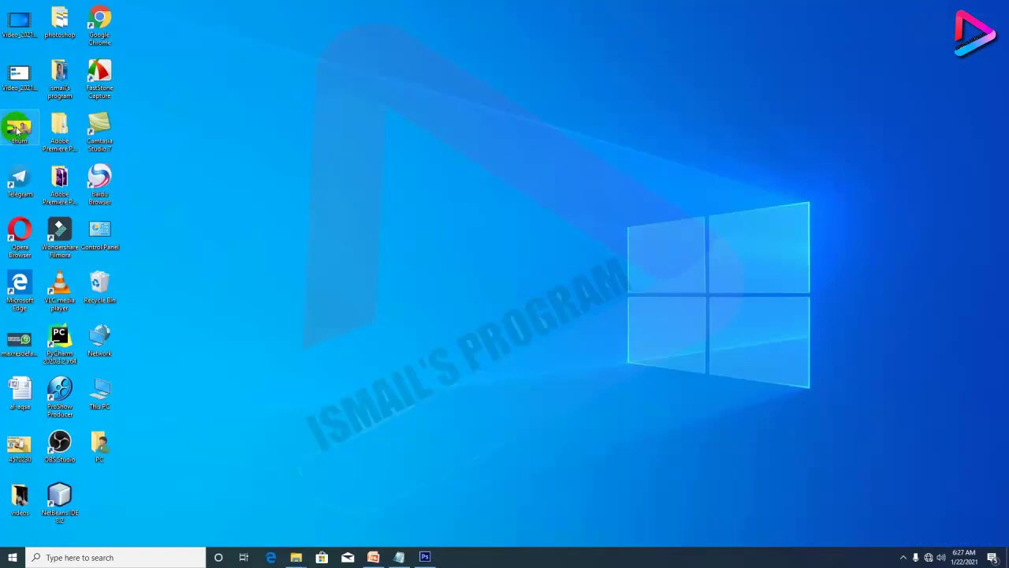
mouse_move(17, 128)
mouse_down()
mouse_move(407, 218)
mouse_move(207, 205)
mouse_move(24, 170)
mouse_move(17, 130)
mouse_up()
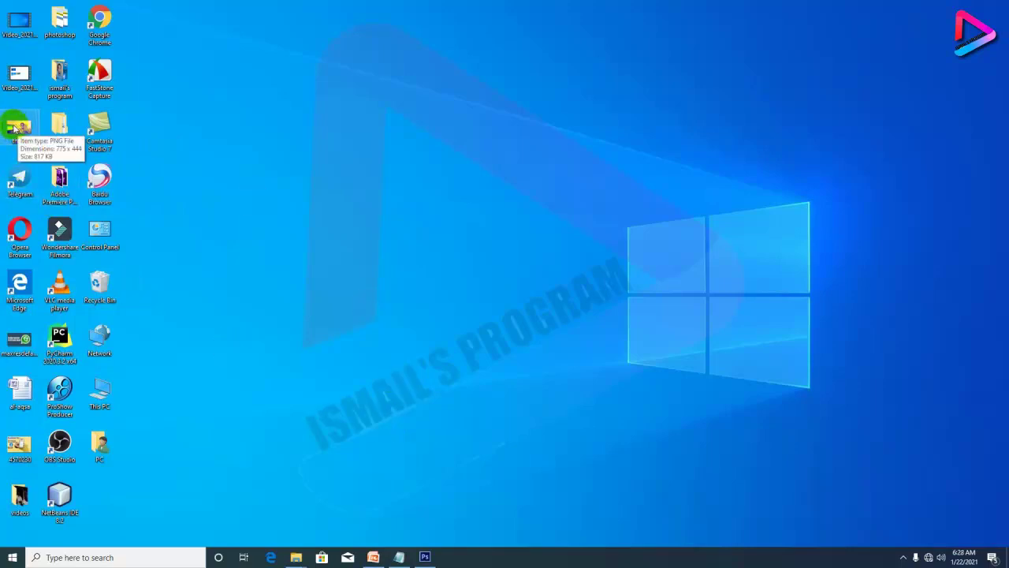
drag(7, 131, 438, 266)
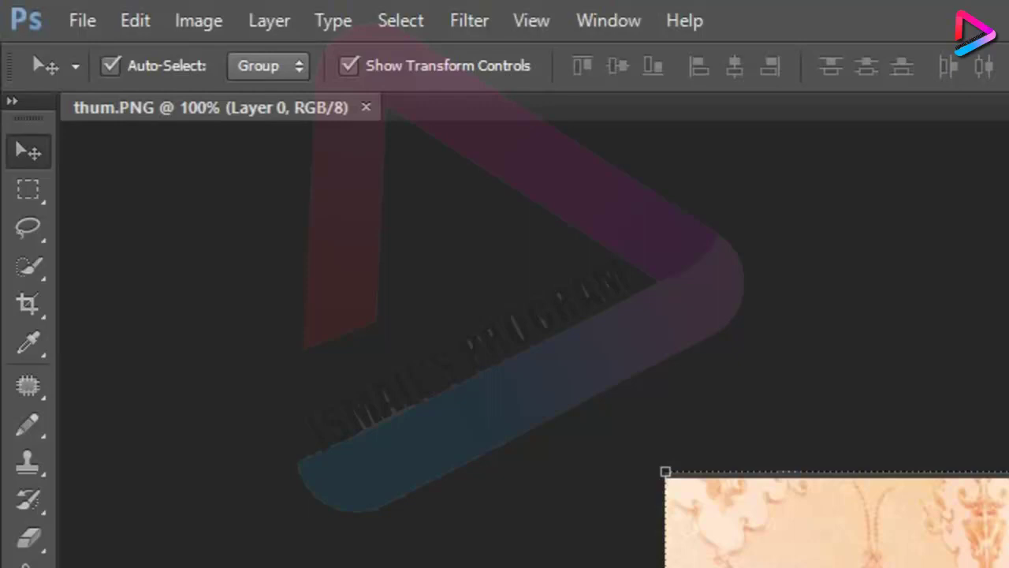
Open the thum image from the Desktop folder with the Open command and deselect its layer.
click(101, 19)
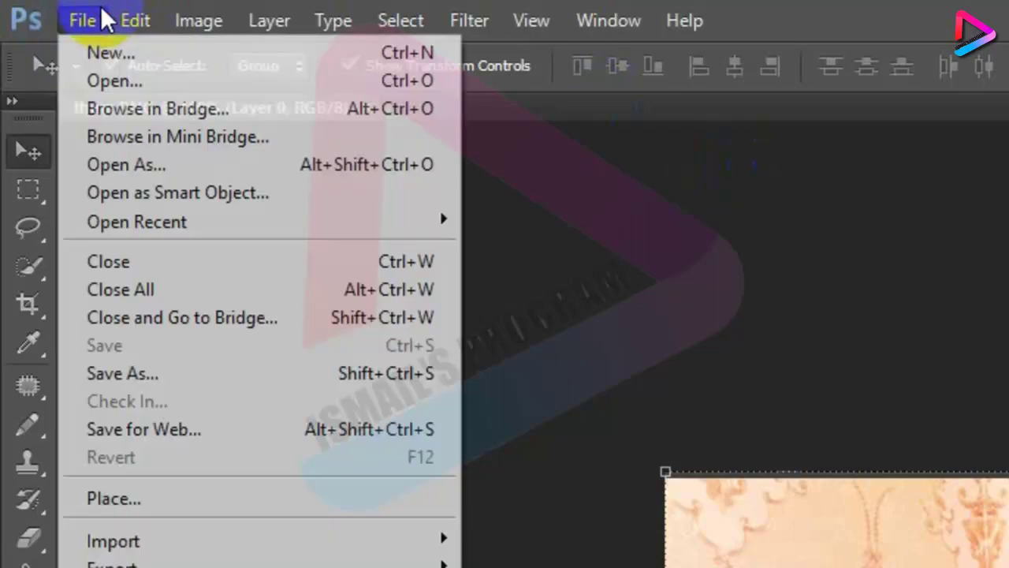
click(99, 80)
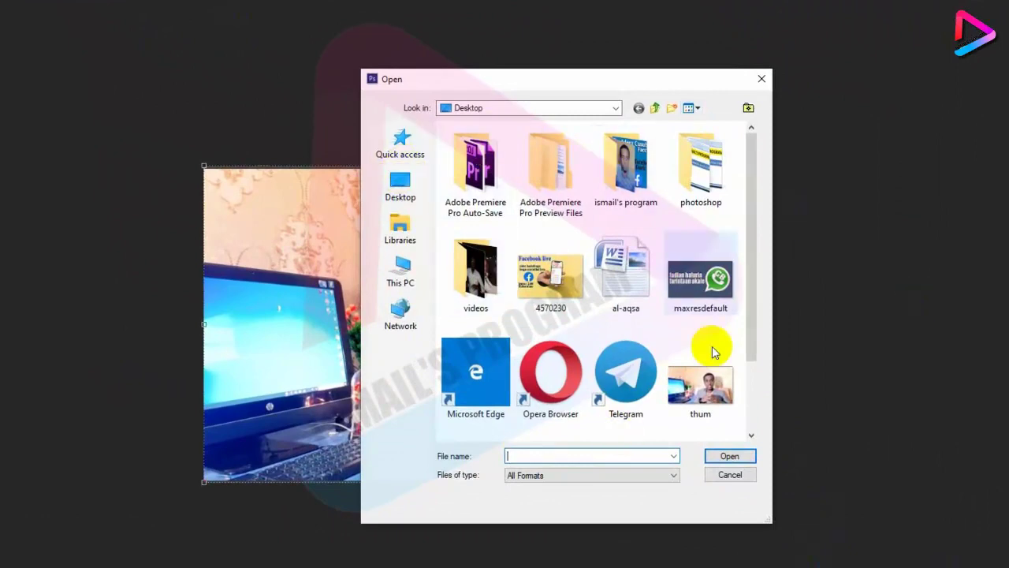
click(704, 380)
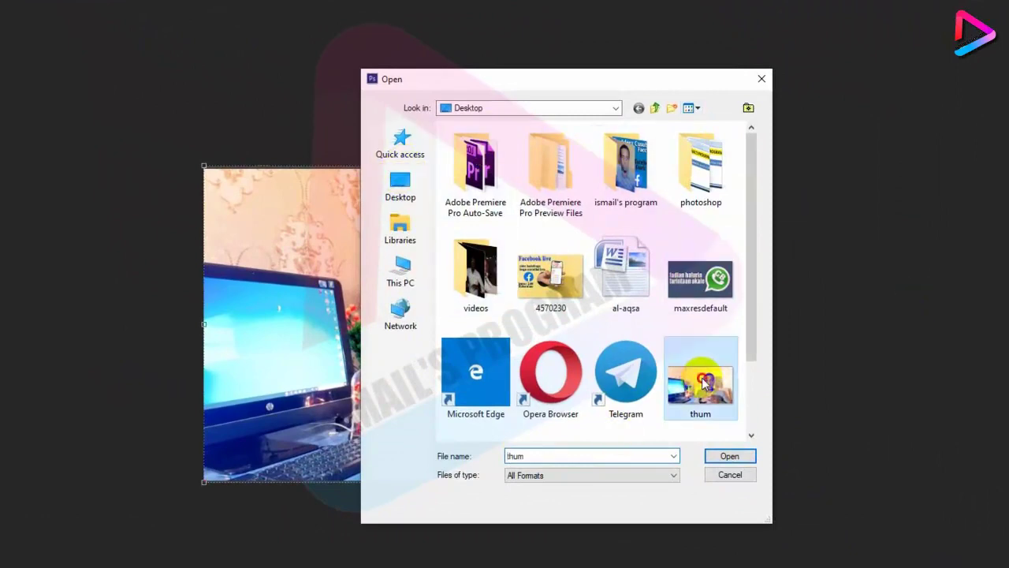
click(733, 456)
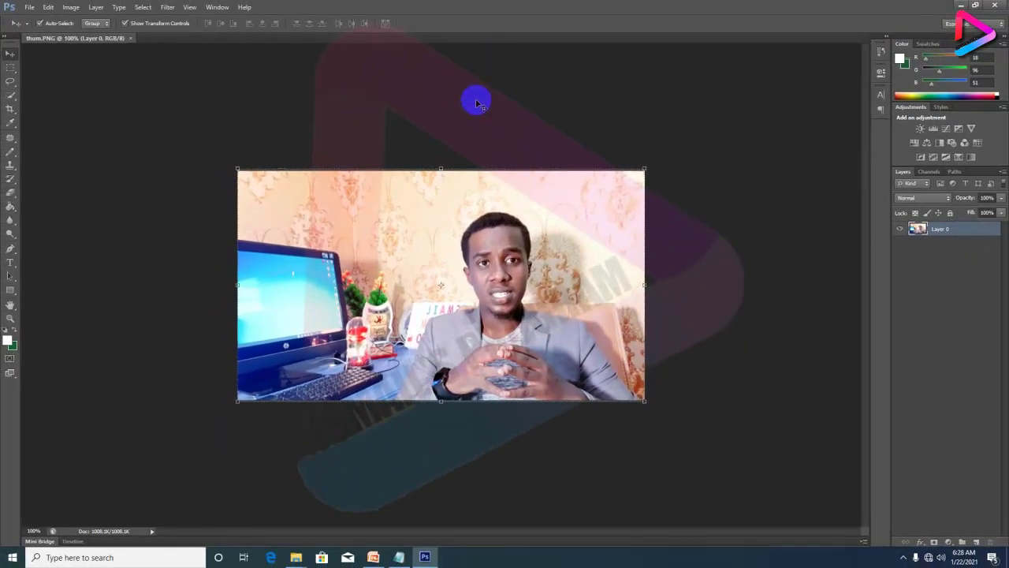
click(486, 97)
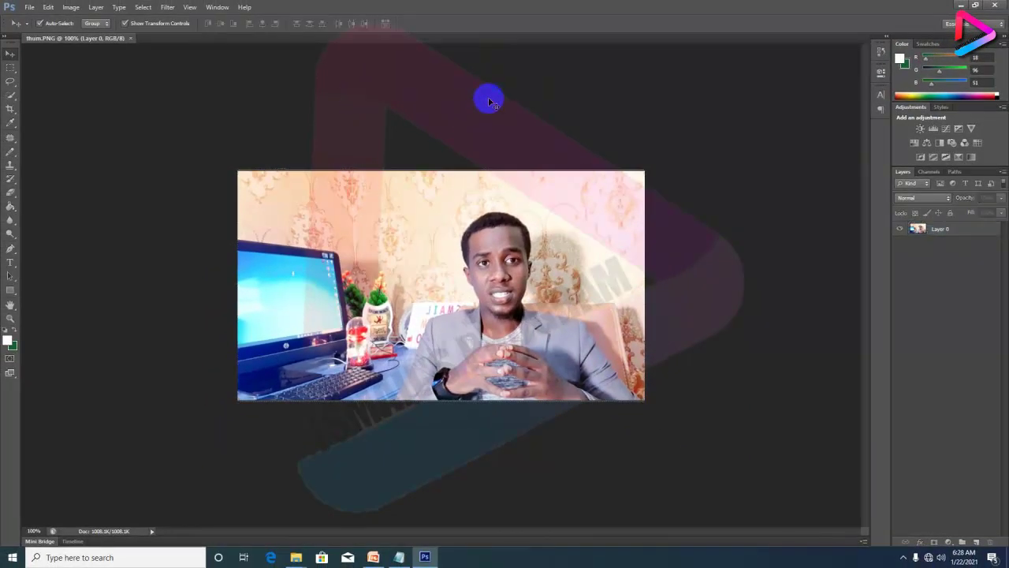
Open the maxresdefault image from the Desktop folder, and switch to thum.PNG and back to compare the two documents.
click(33, 7)
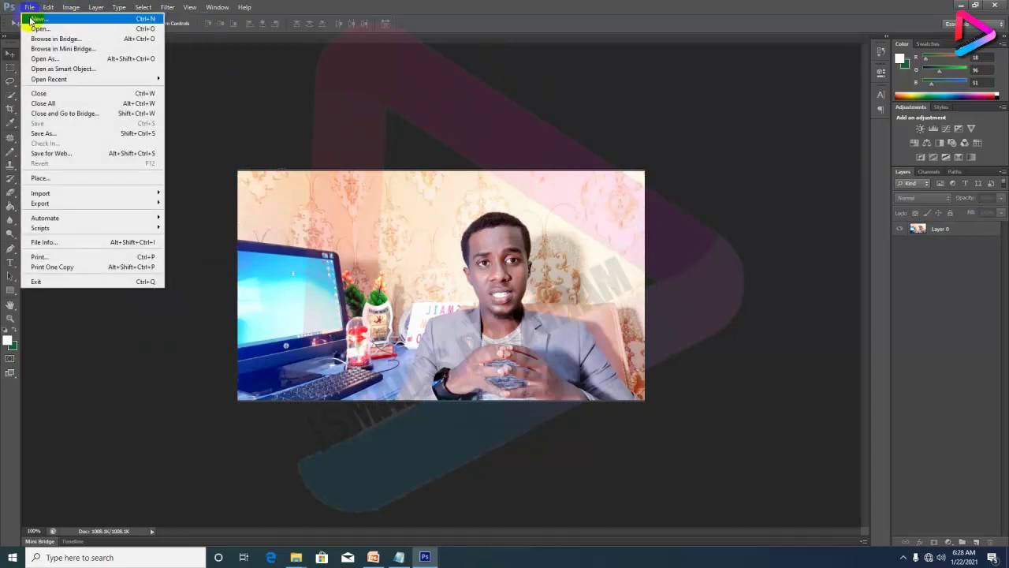
click(133, 29)
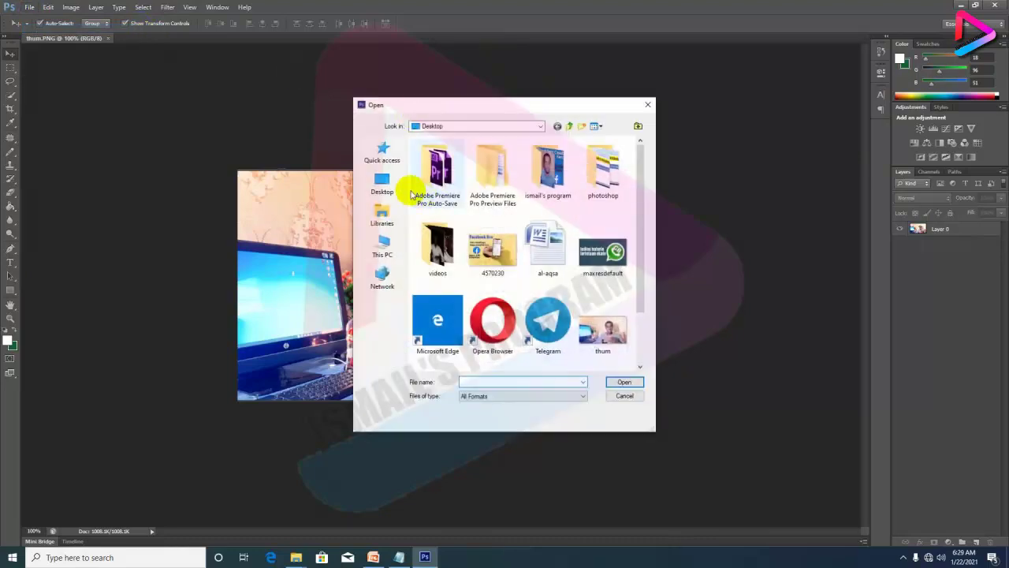
click(382, 179)
scroll(482, 254, down, 5)
scroll(473, 260, down, 4)
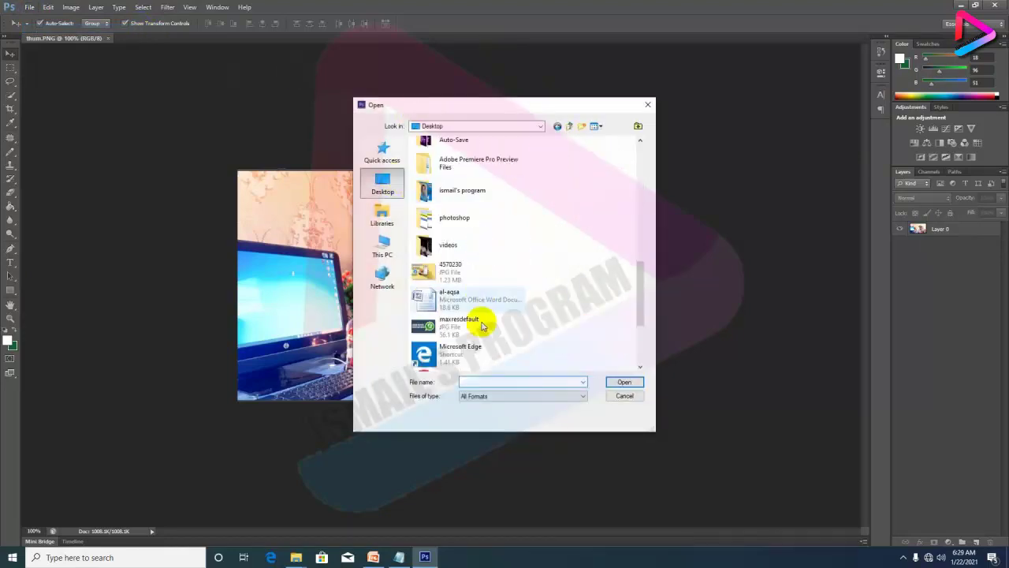
click(450, 250)
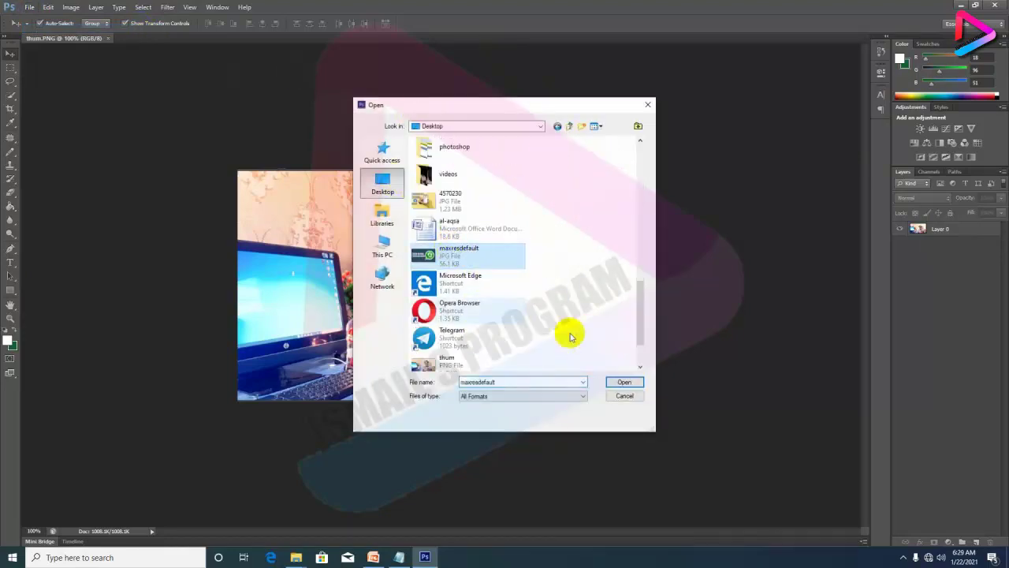
click(635, 382)
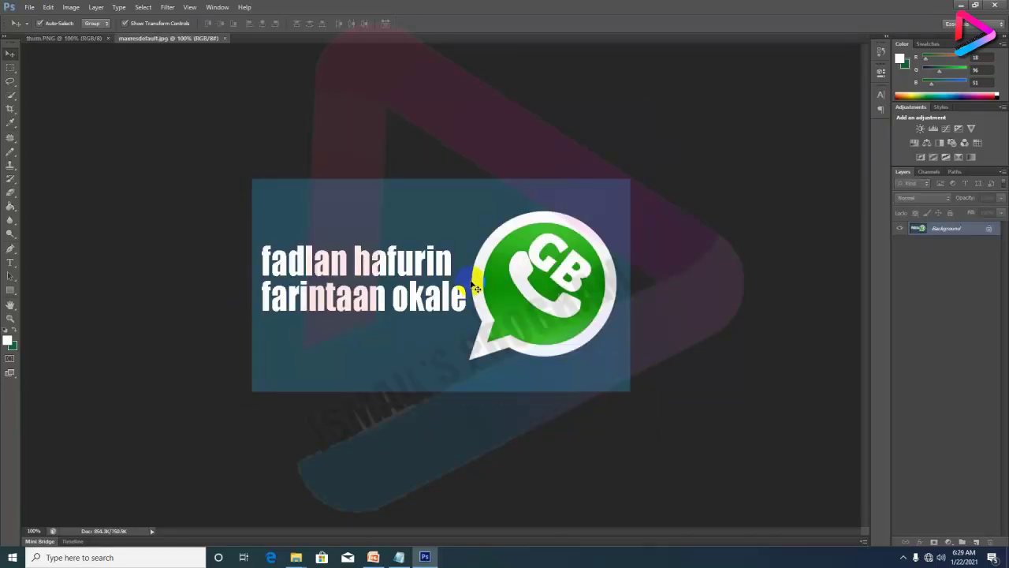
click(53, 37)
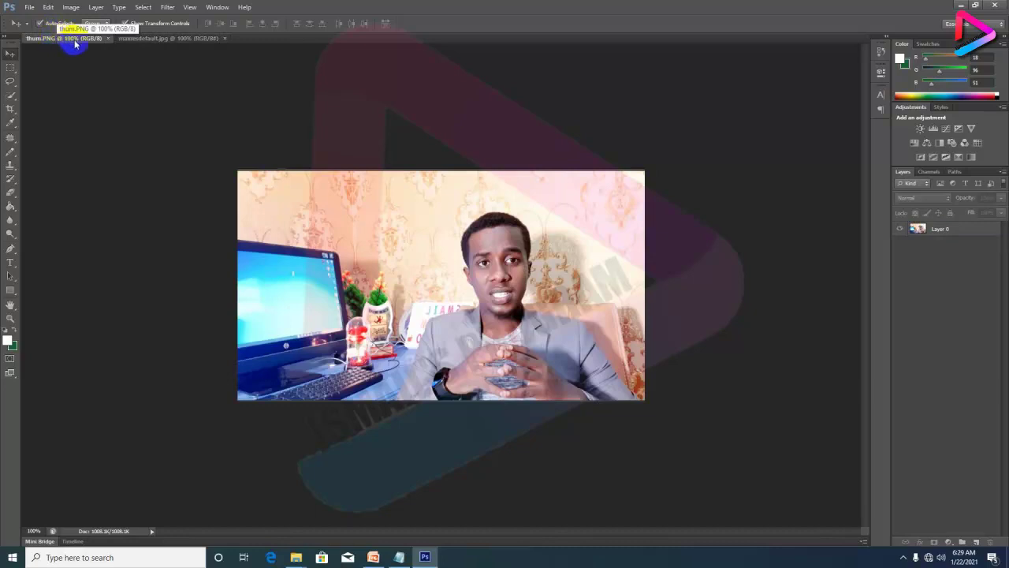
click(150, 40)
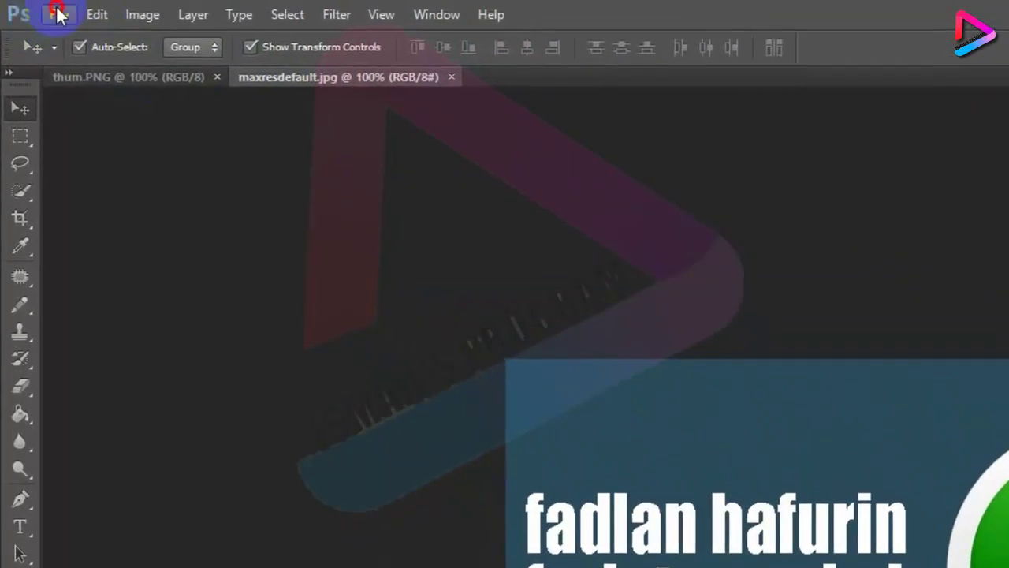
Open the 4570230 image from the Desktop folder as a third document.
click(29, 8)
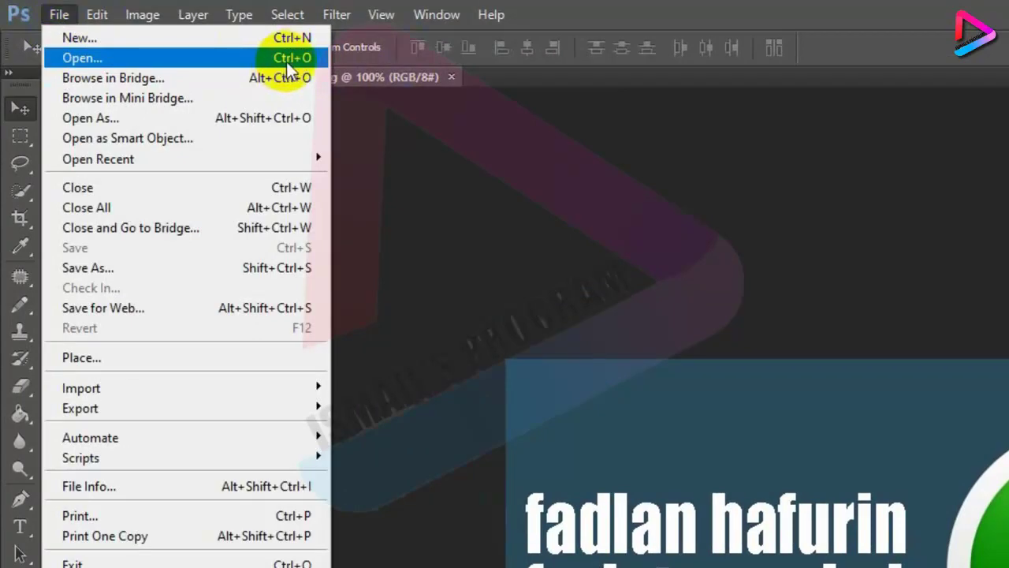
click(429, 148)
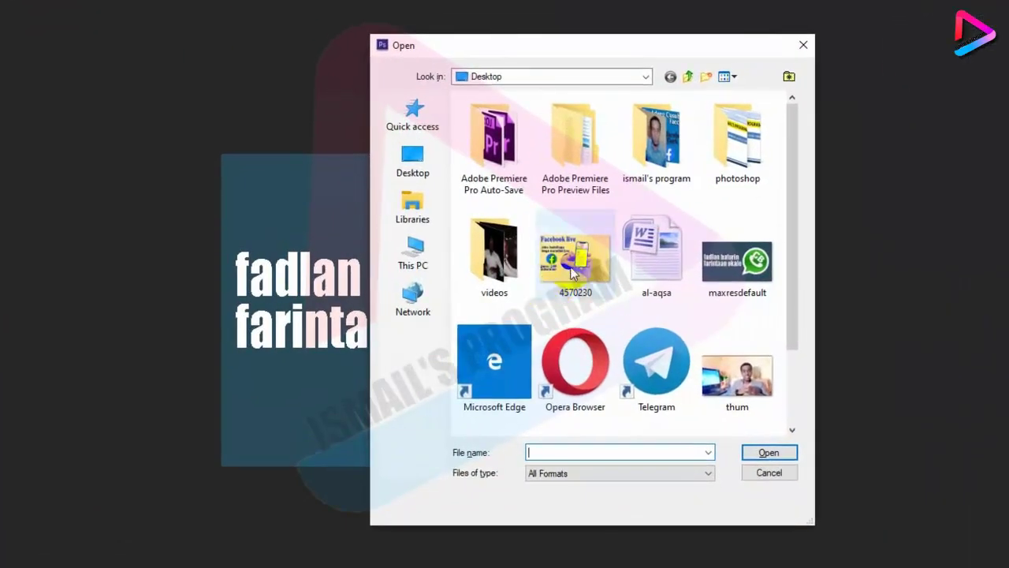
click(491, 256)
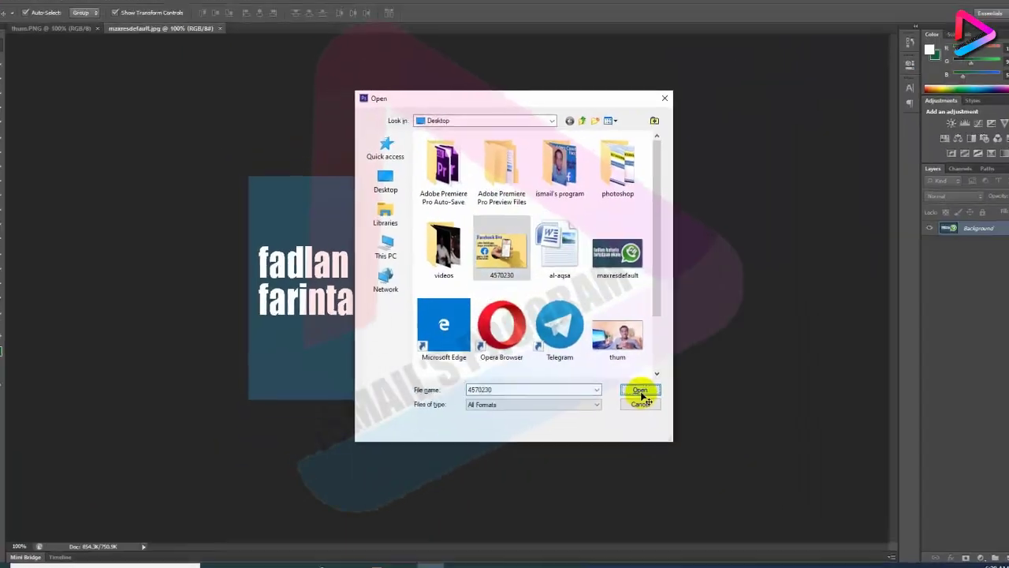
click(769, 452)
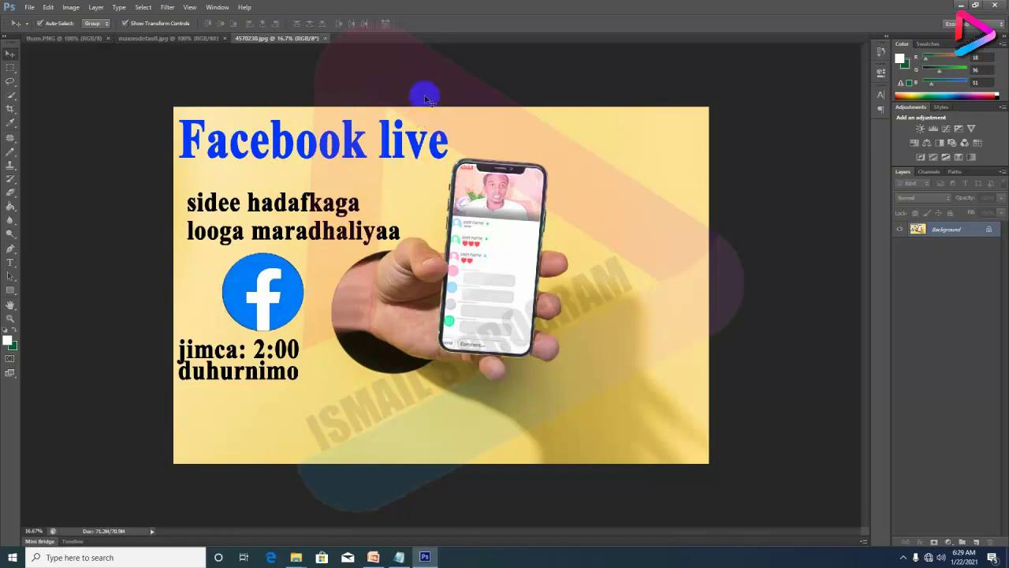
click(280, 65)
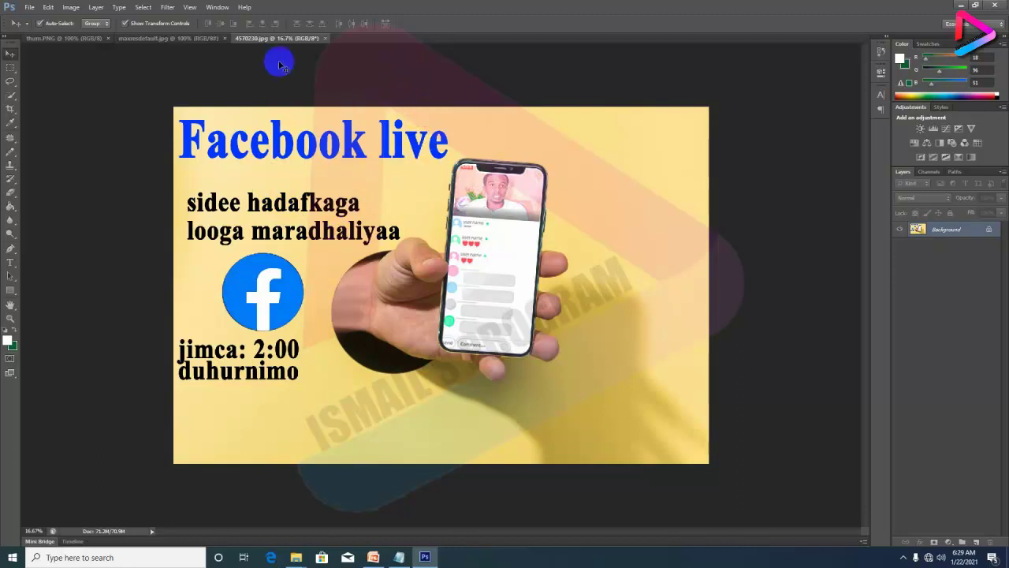
Create a blank white document, Untitled-1, 624 × 336 pixels at 72 pixels/inch, alongside the open images.
click(30, 8)
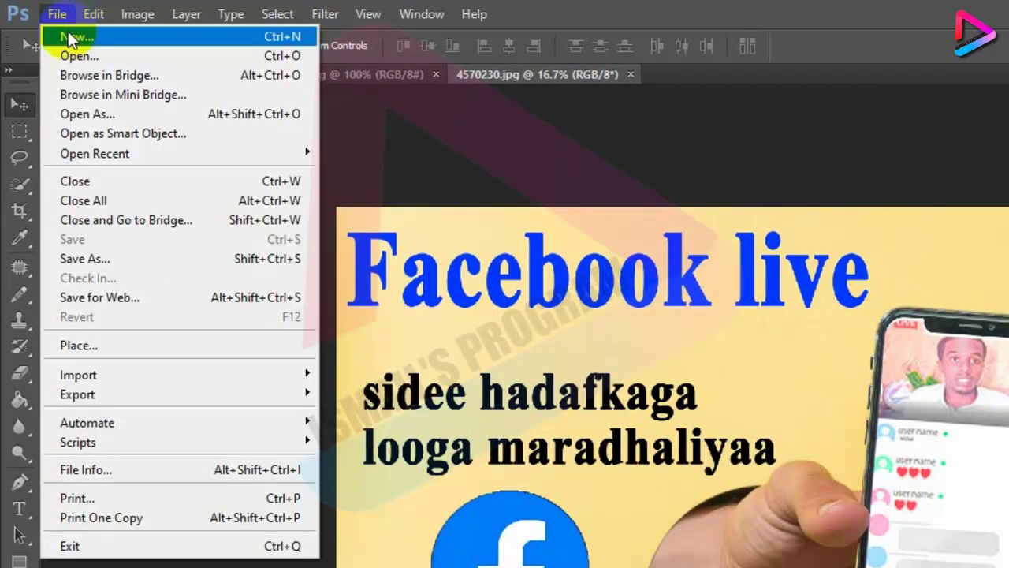
click(71, 37)
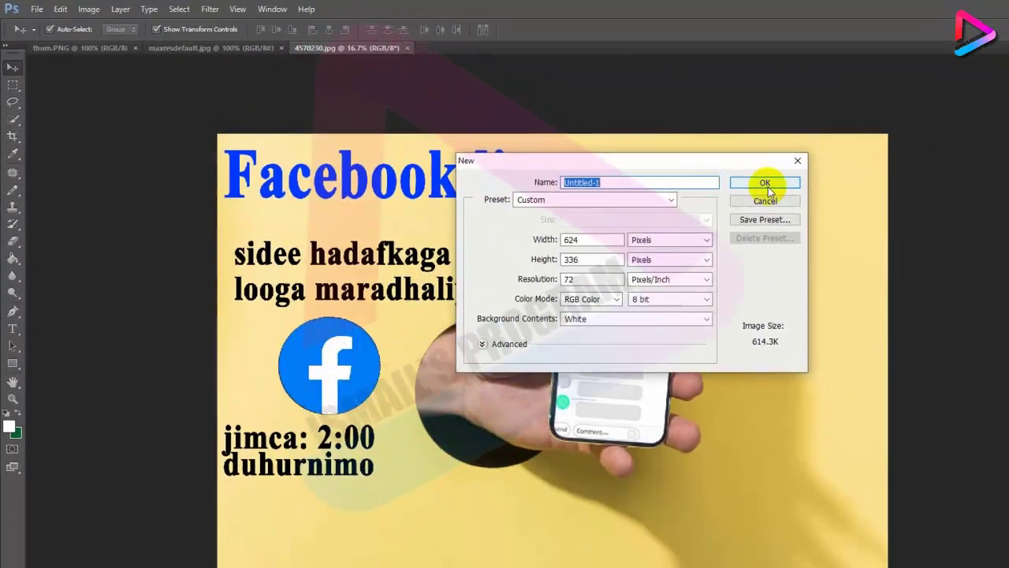
click(765, 183)
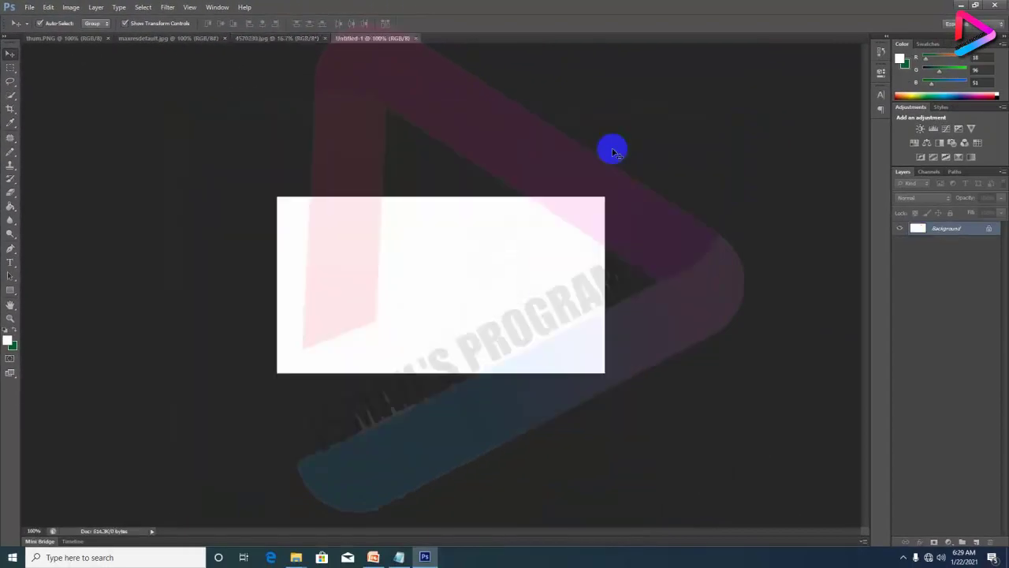